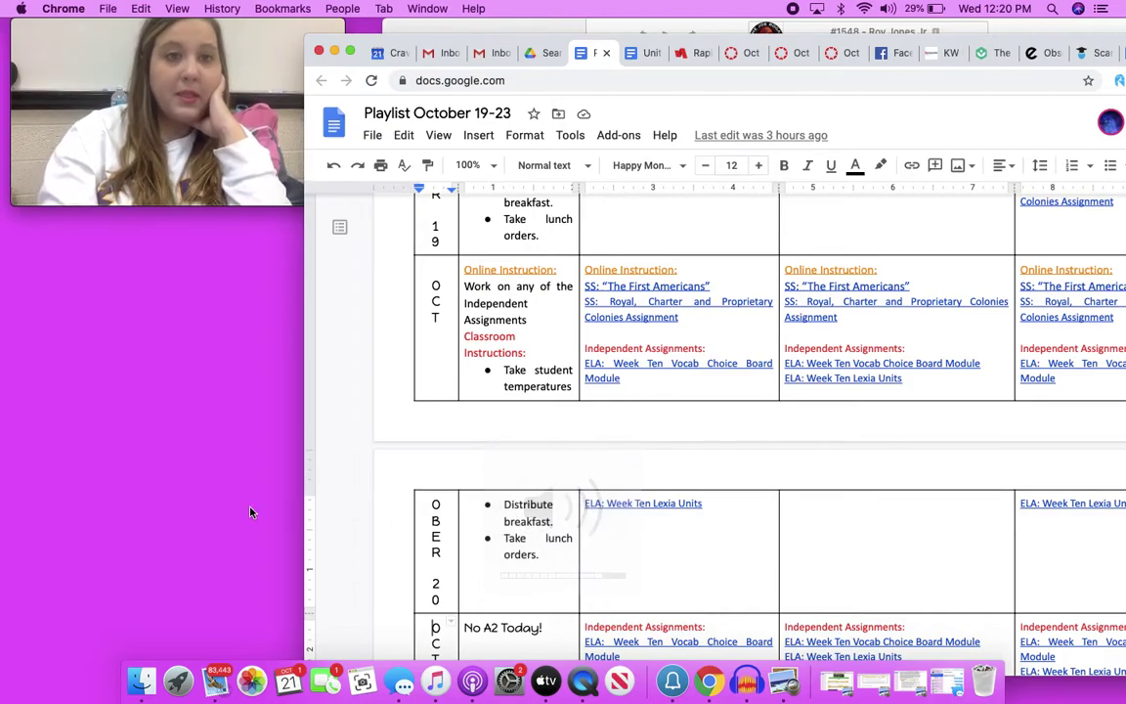
Back in the playlist, show the link popup for the 'Royal, Charter and Proprietary Colonies Assignment'
click(251, 513)
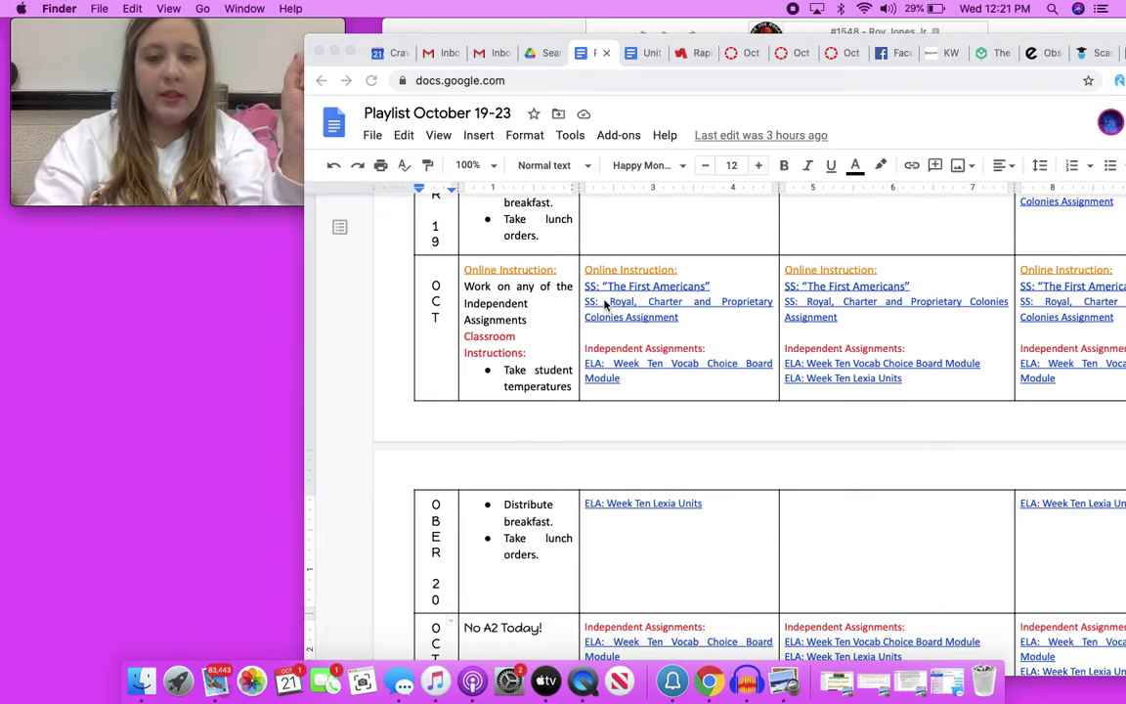
key(super+Tab)
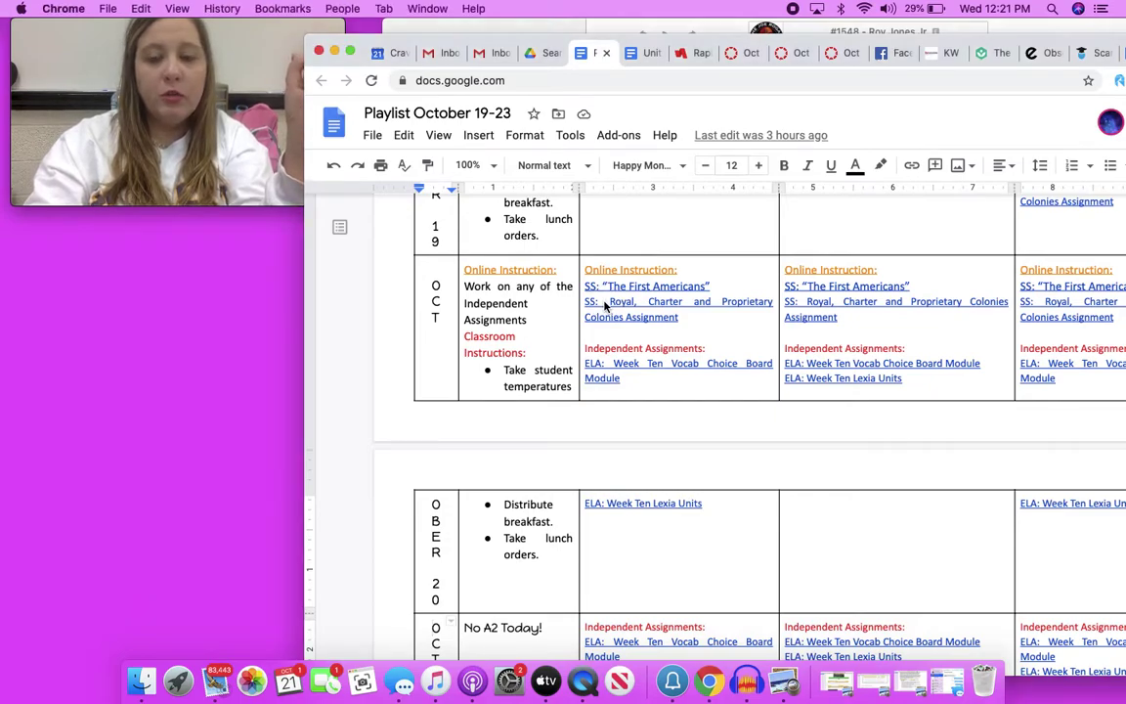
click(600, 317)
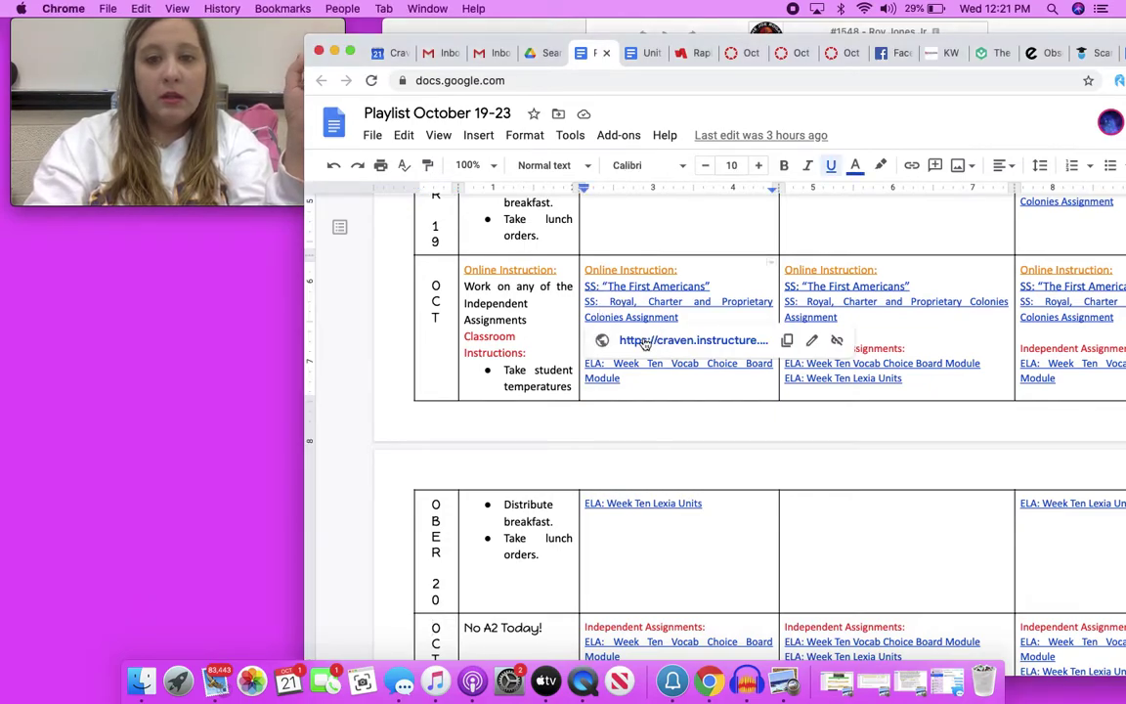
Open the Oct 19: RCP Colonies assignment and its 'Royal, Charter, Proprietary Colonies' notes link
click(650, 343)
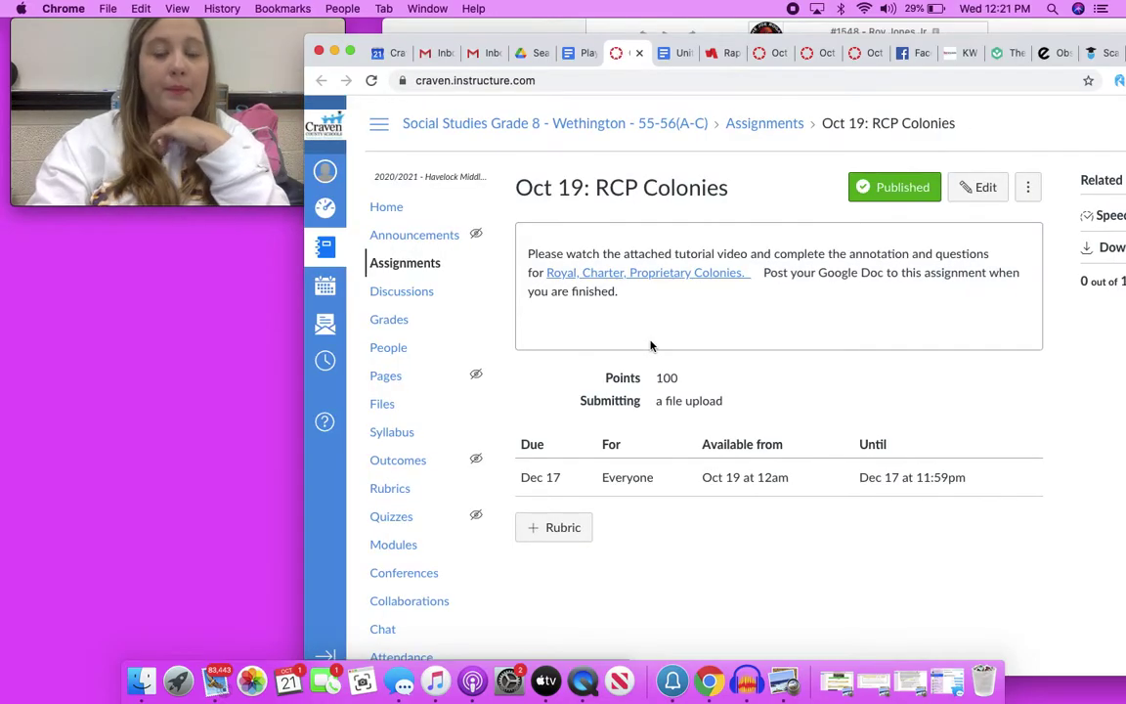
click(657, 273)
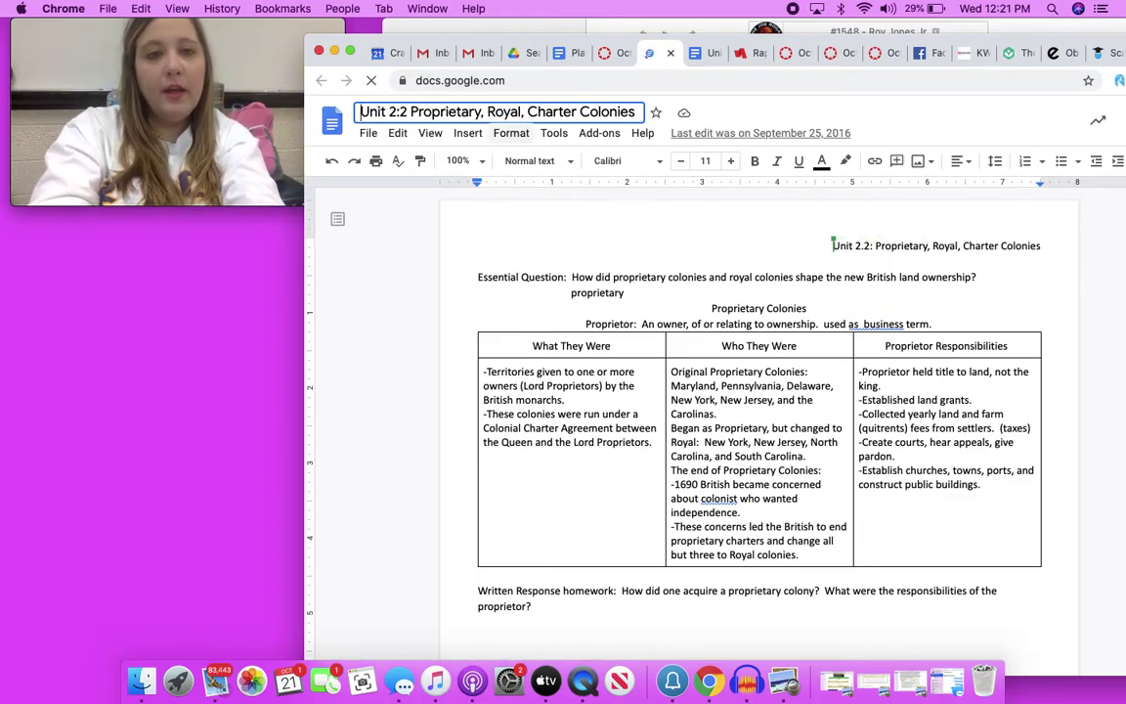
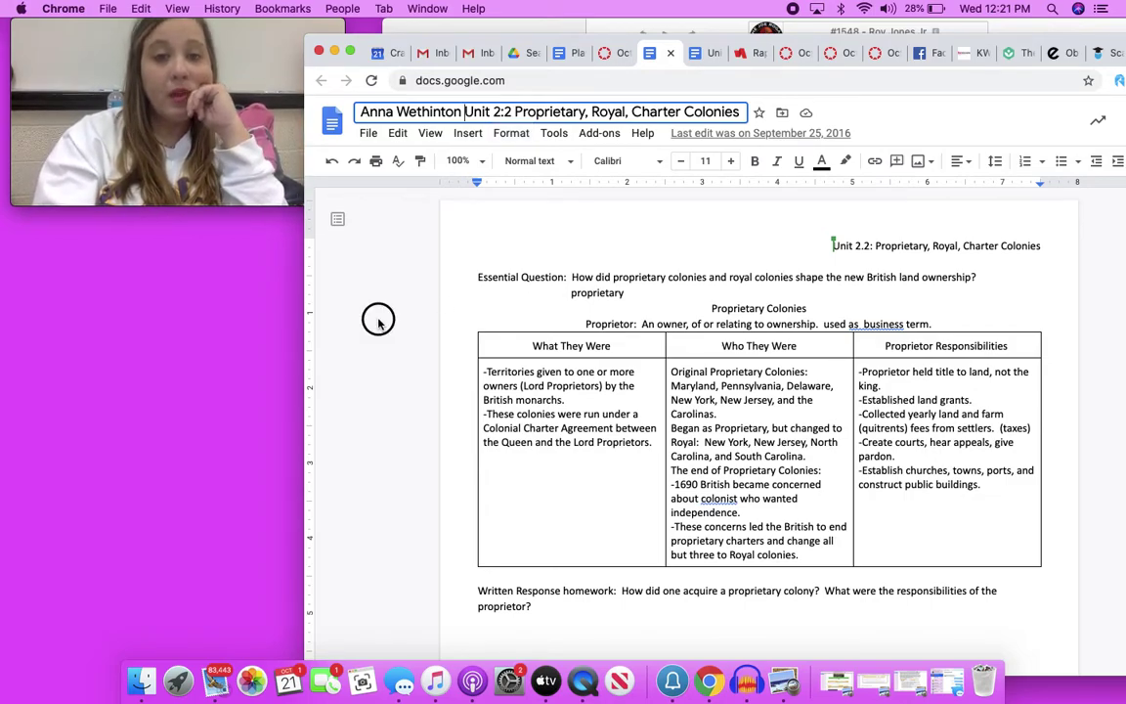
Put the student's full name before 'Unit 2:2 Proprietary, Royal, Charter Colonies' in the document title
drag(273, 183, 254, 201)
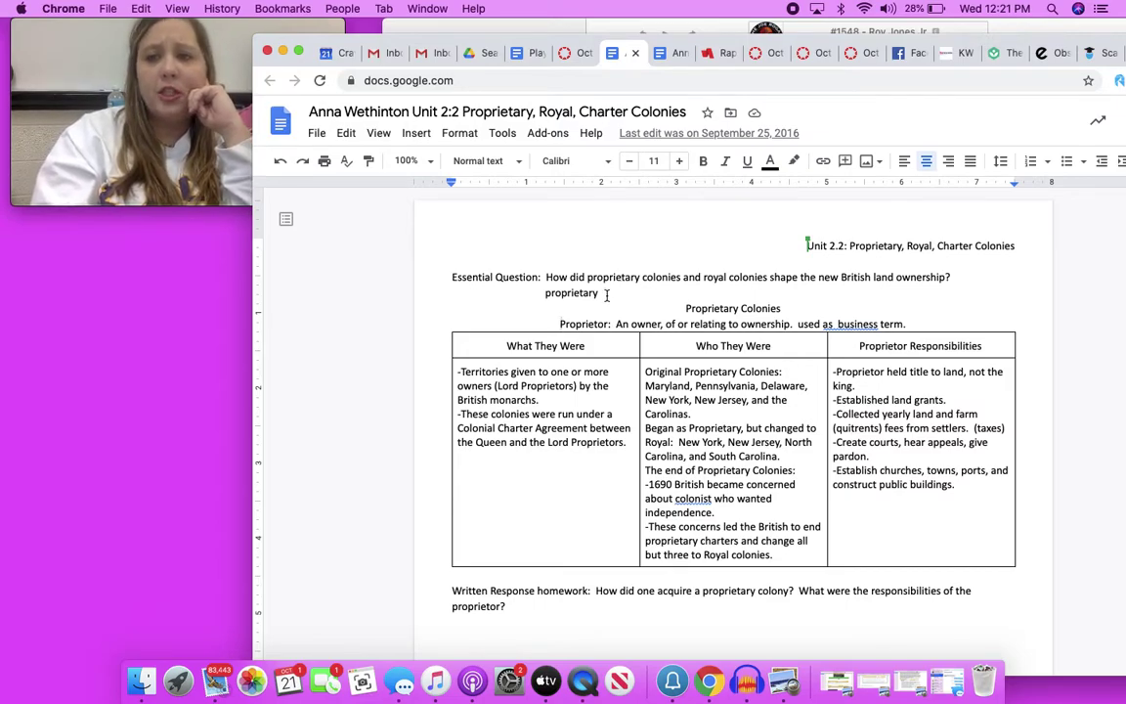
Erase the stray word 'proprietary' from the line under the Essential Question
click(607, 295)
key(BackSpace)
key(BackSpace)
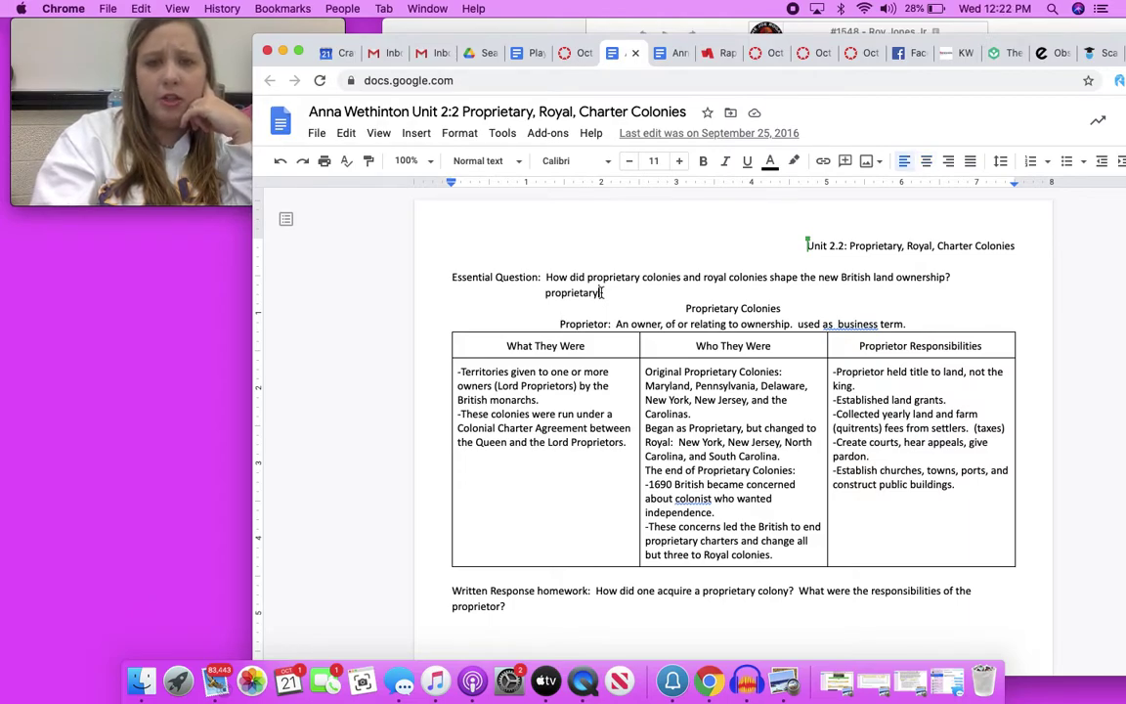
key(BackSpace)
key(BackSpace)
key(BackSpace)
key(BackSpace)
key(BackSpace)
key(BackSpace)
key(BackSpace)
key(BackSpace)
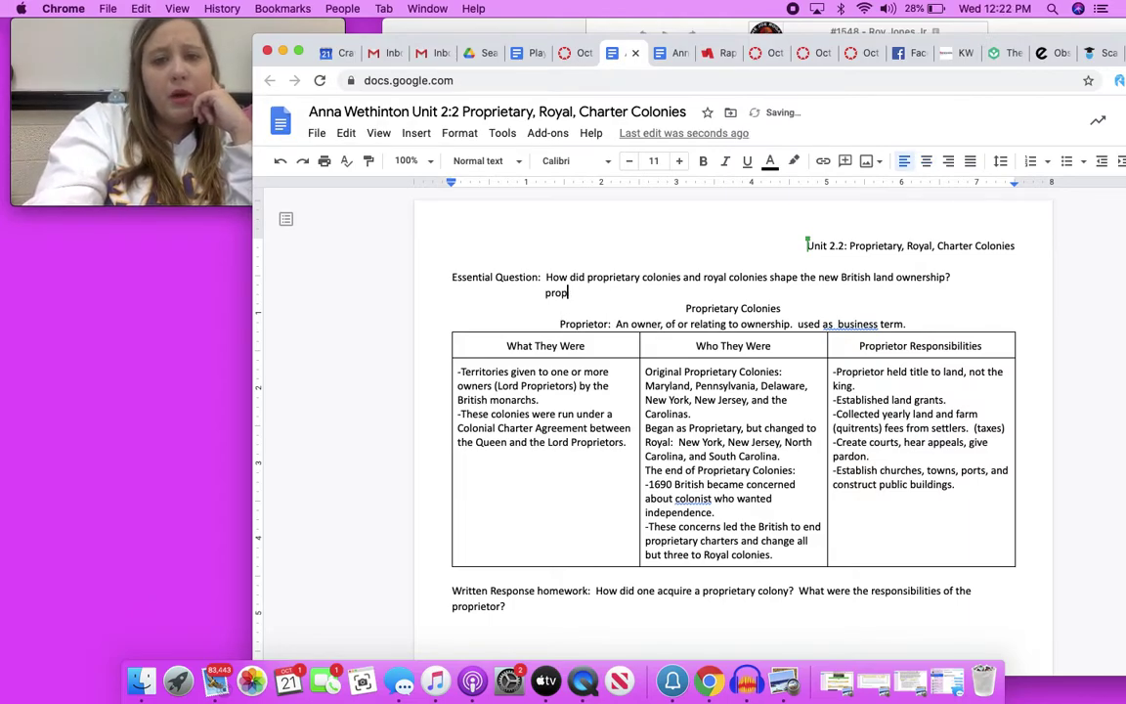
key(BackSpace)
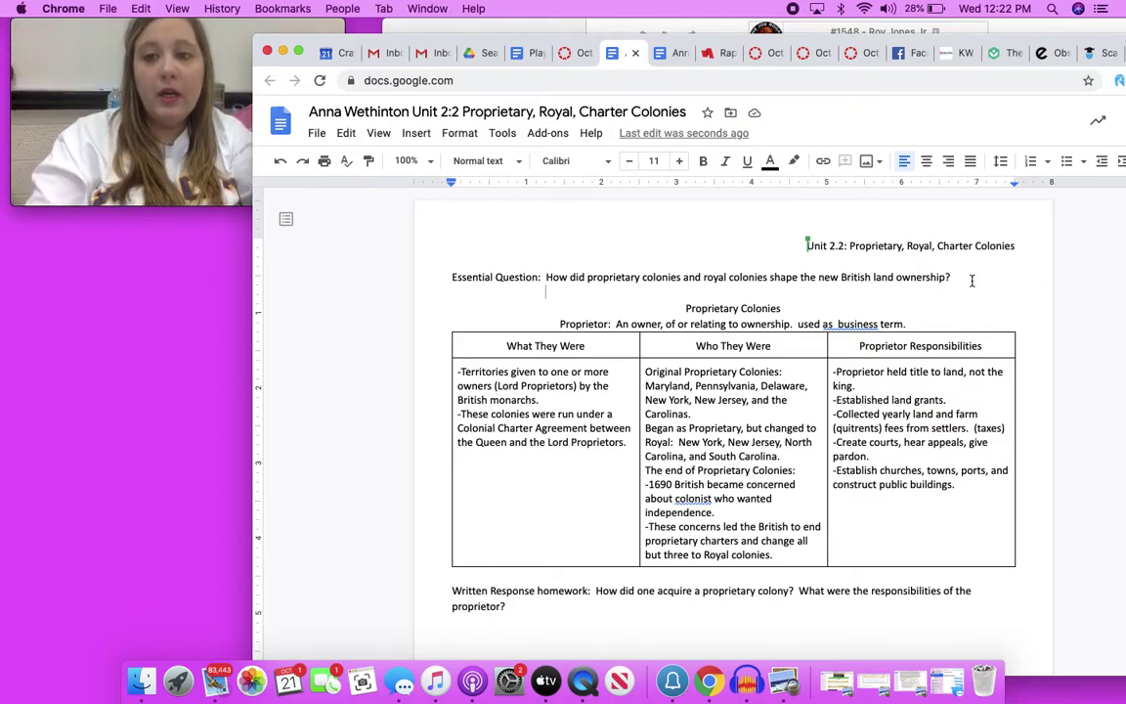
drag(959, 276, 542, 280)
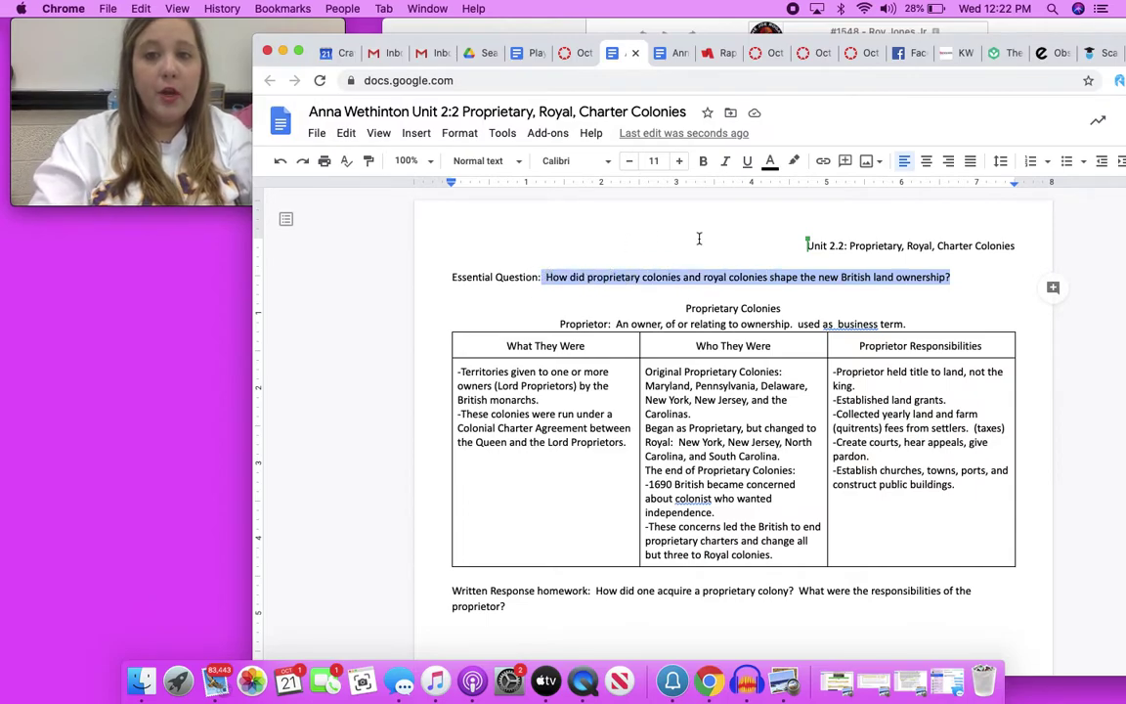
Apply a yellow highlight to the selected Essential Question text
click(794, 162)
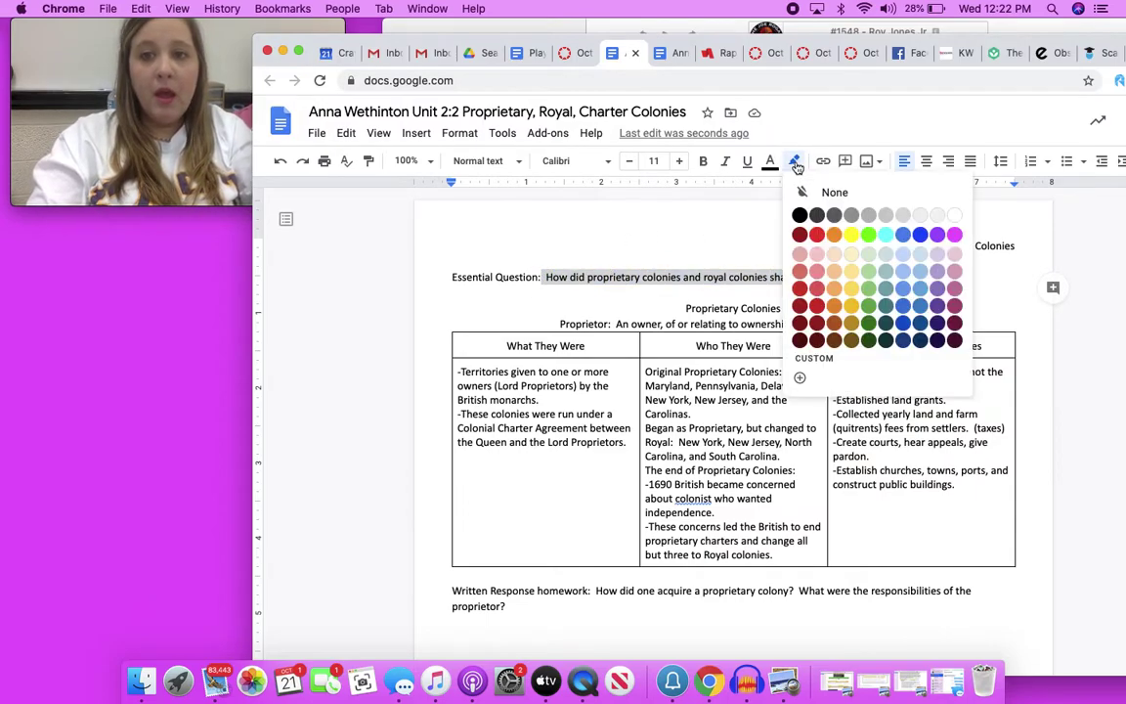
click(854, 253)
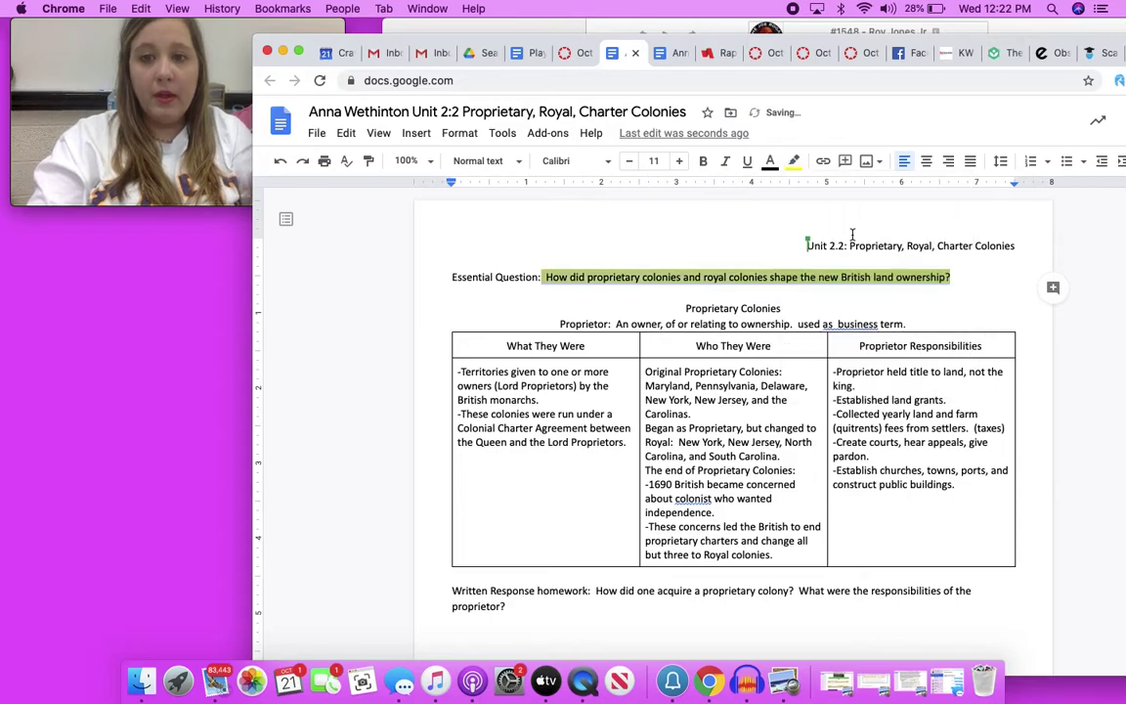
click(719, 277)
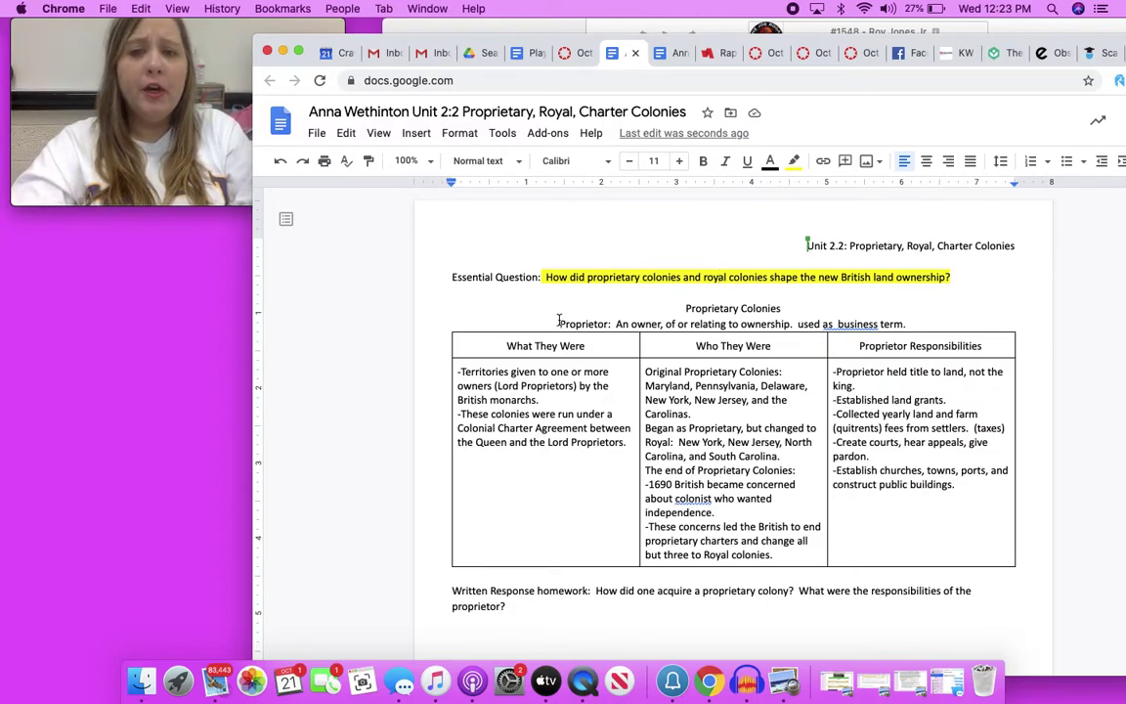
Accept the grammar suggestion so the Proprietor definition reads 'used as a business term'
click(850, 323)
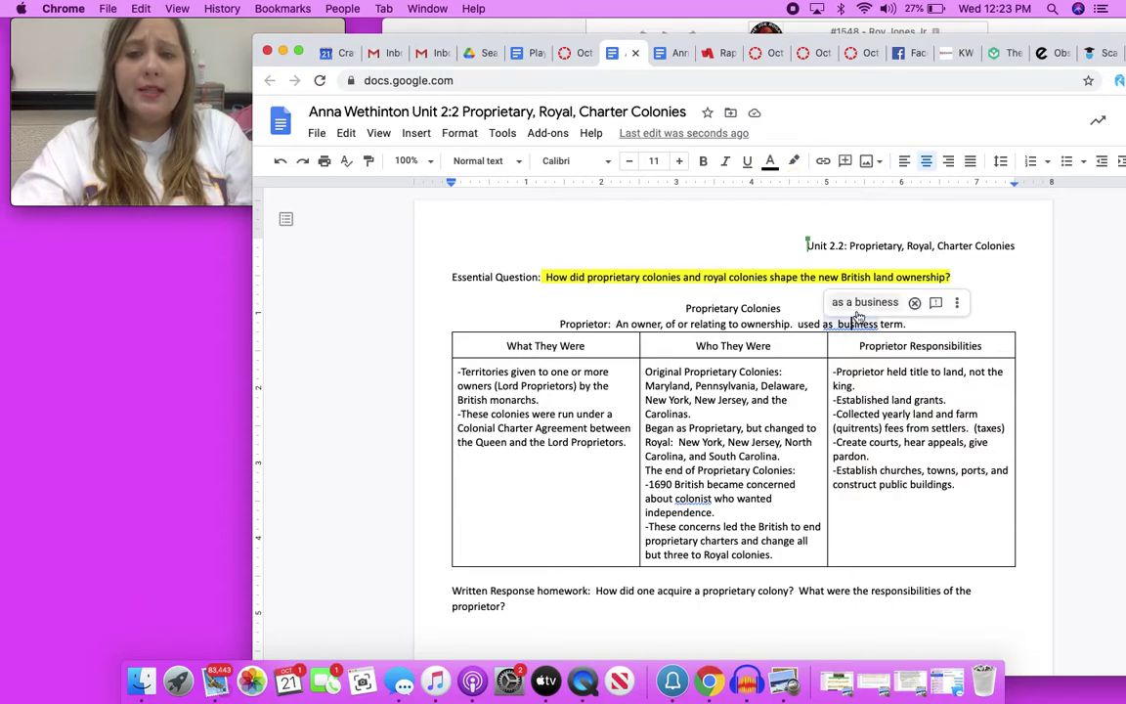
click(860, 303)
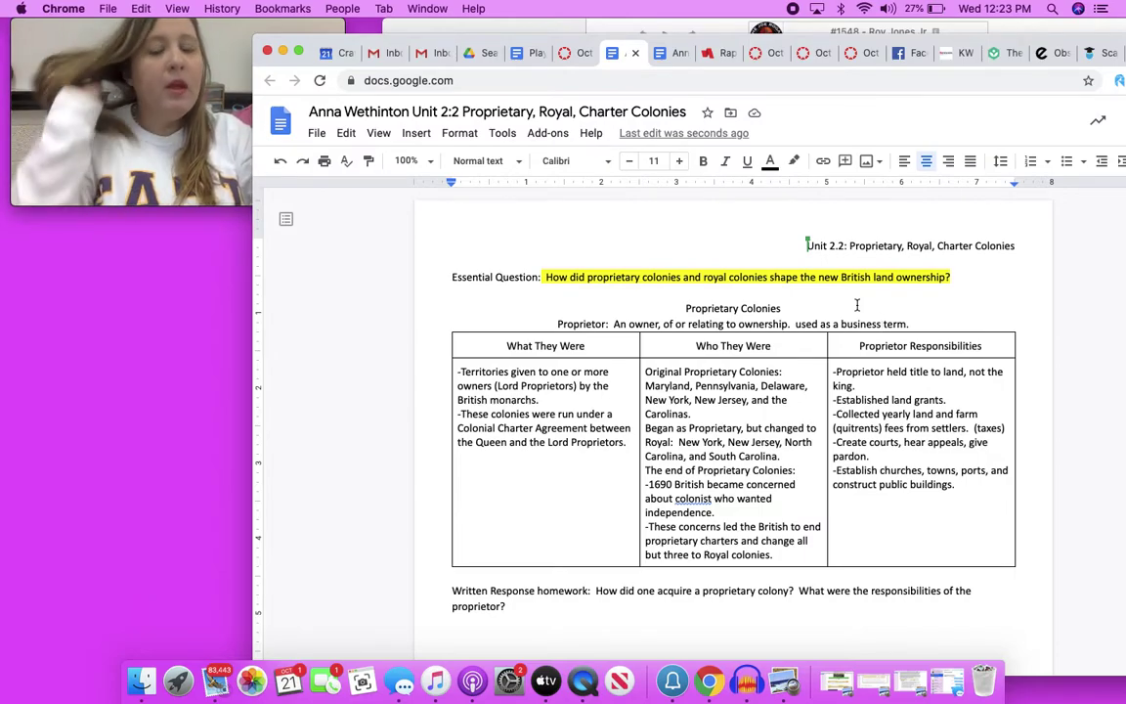
Give the whole 'Proprietor:' definition line a green highlight
drag(909, 323, 554, 323)
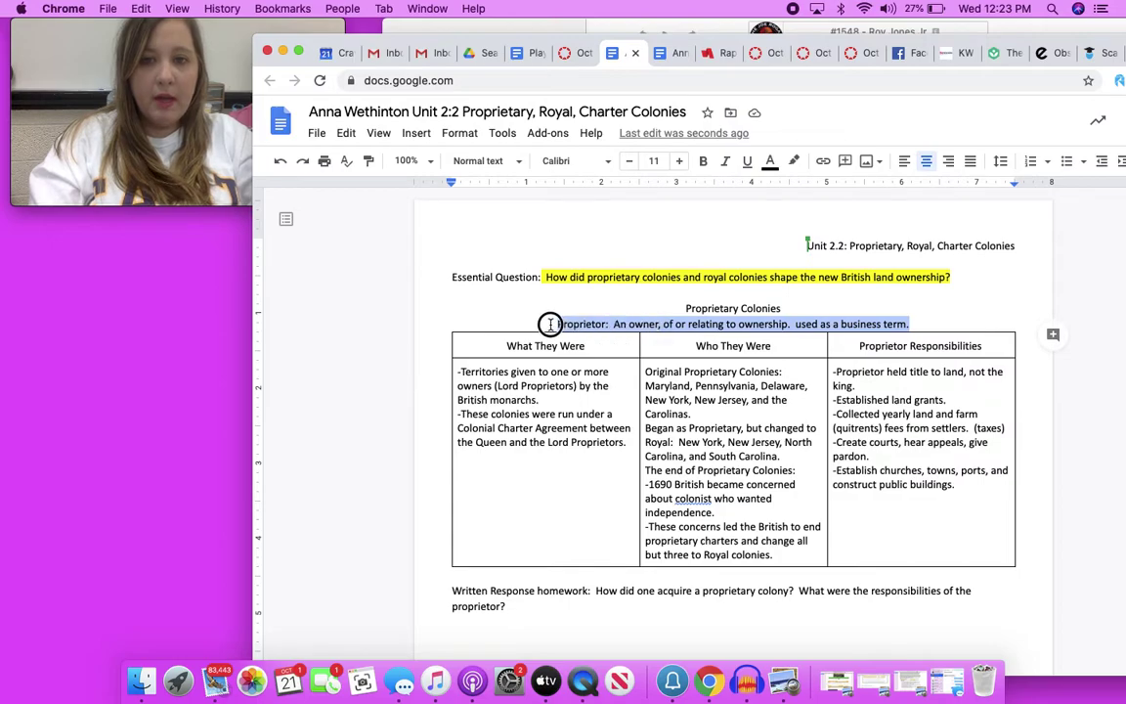
click(794, 160)
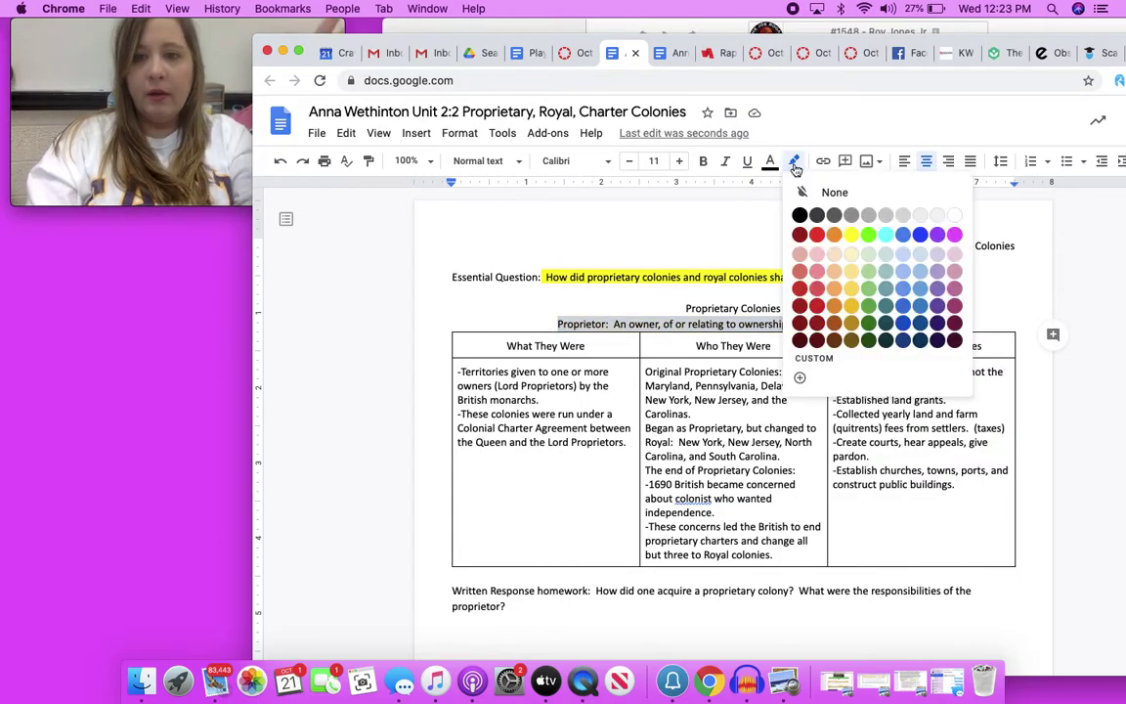
click(866, 233)
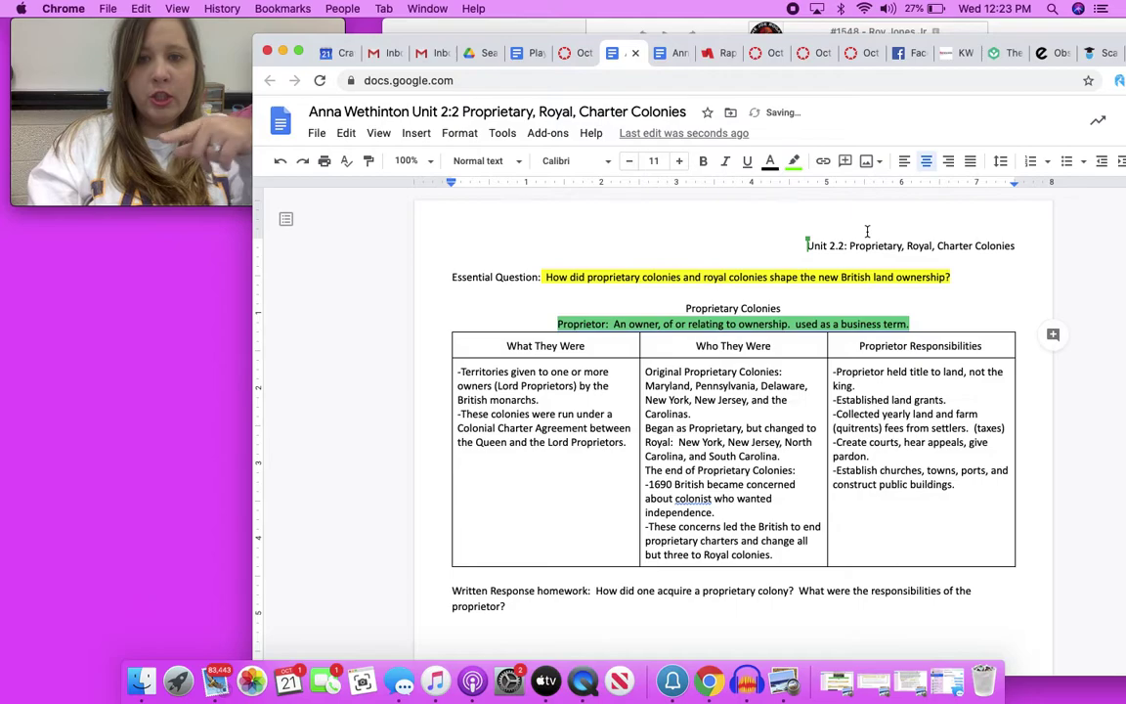
click(807, 350)
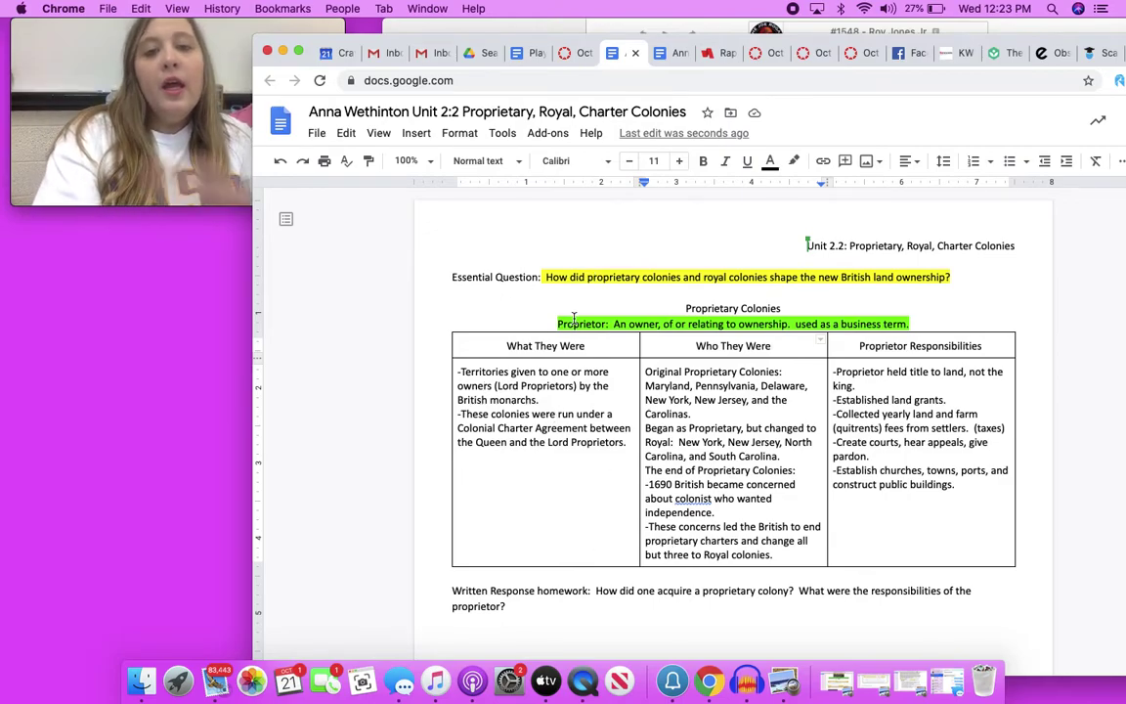
Highlight the 'What They Were' column heading in yellow
drag(596, 346, 505, 346)
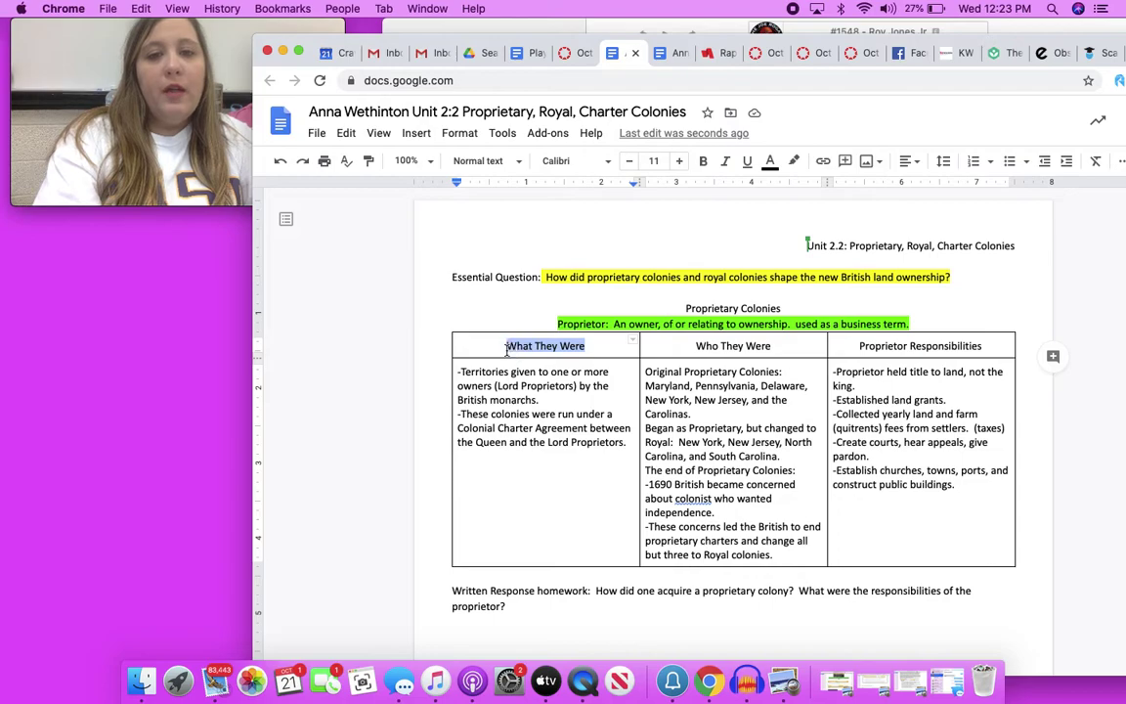
click(793, 160)
click(852, 236)
click(613, 485)
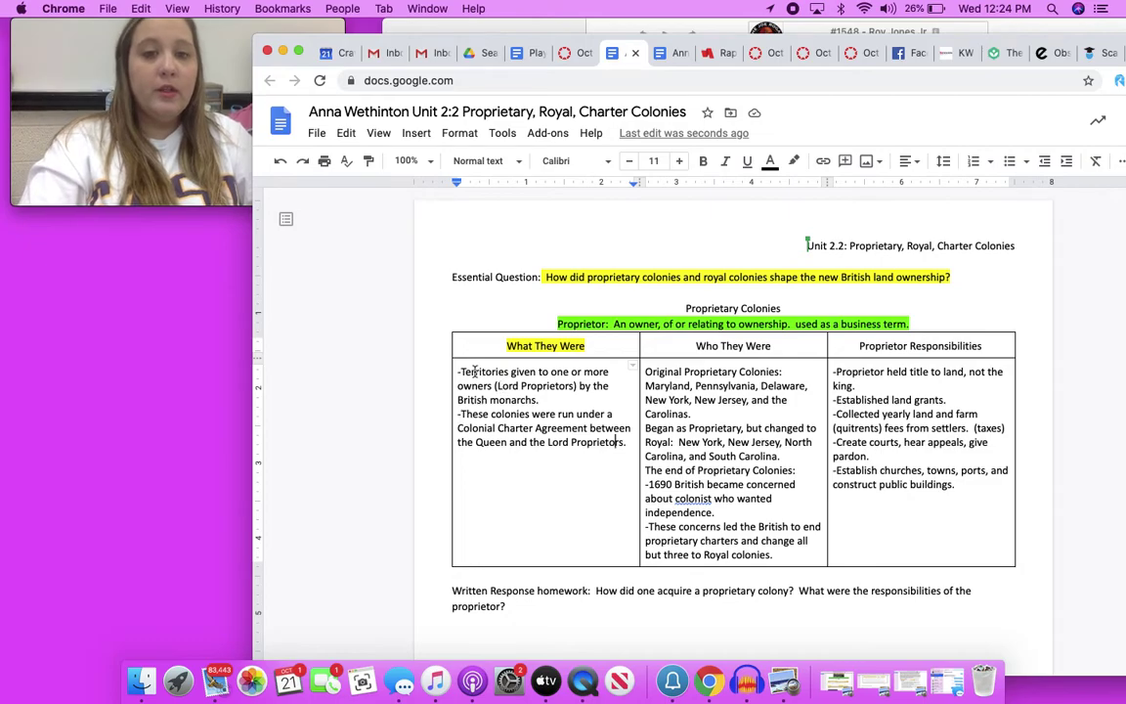
drag(461, 371, 495, 387)
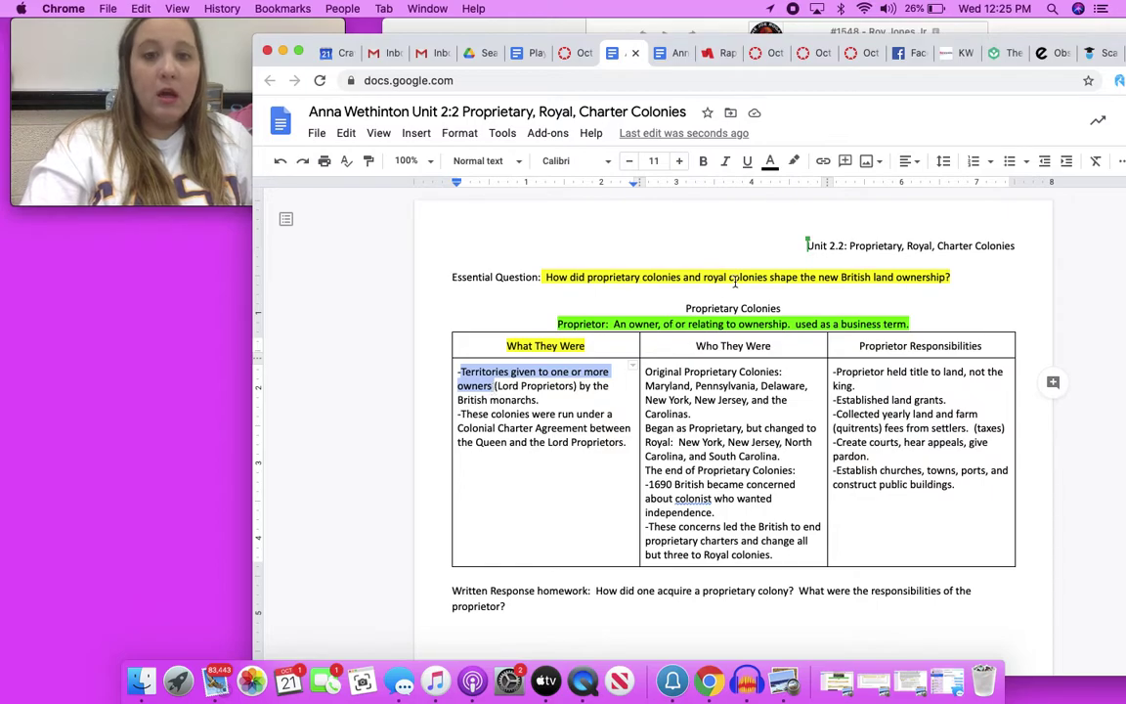
Highlight 'Territories given to one or more owners' and 'by the British monarchs.' in yellow, skipping '(Lord Proprietors)'
click(793, 160)
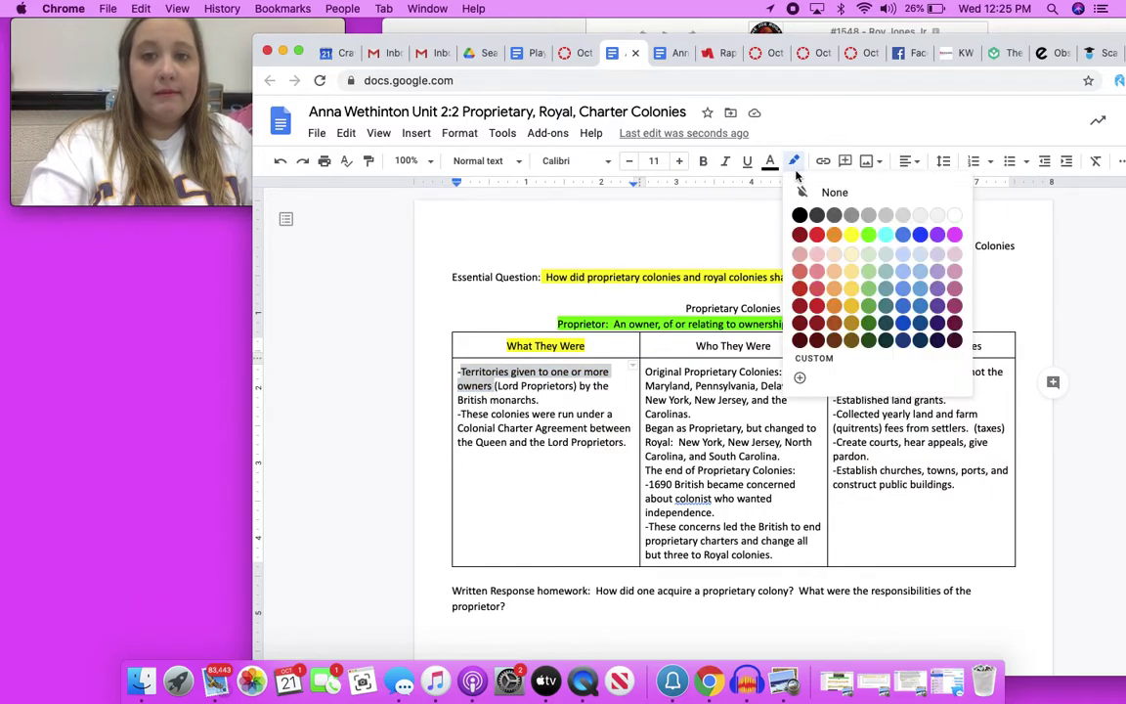
click(845, 235)
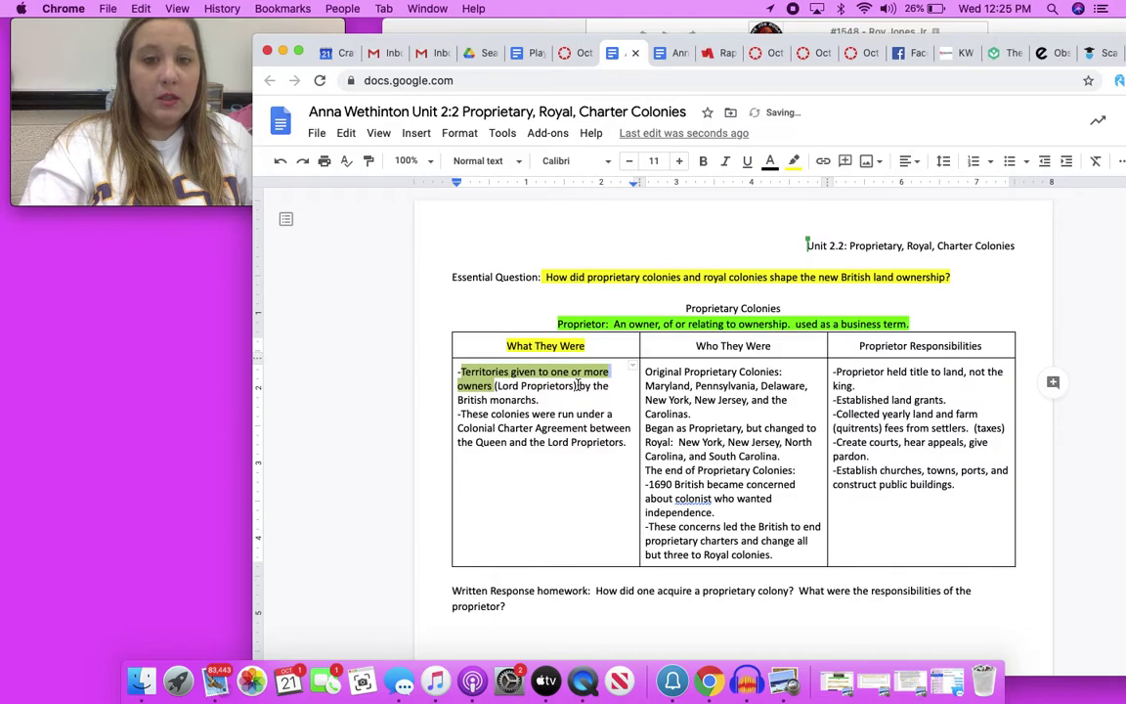
drag(580, 386, 617, 393)
click(793, 160)
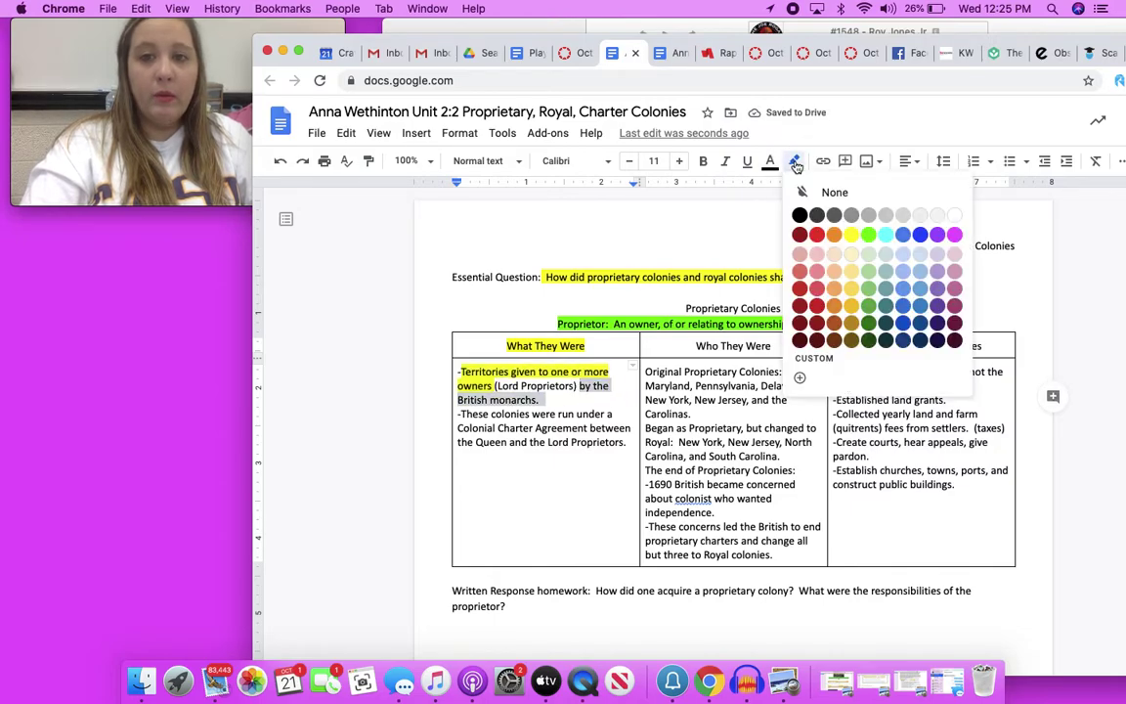
click(851, 234)
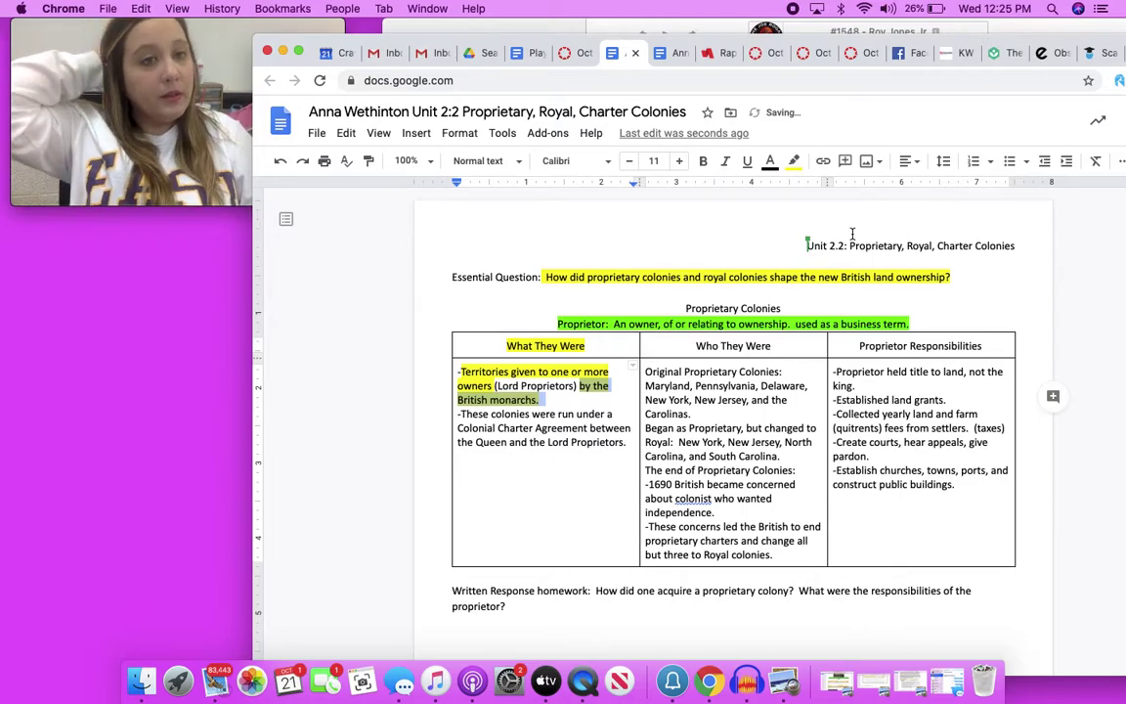
click(576, 442)
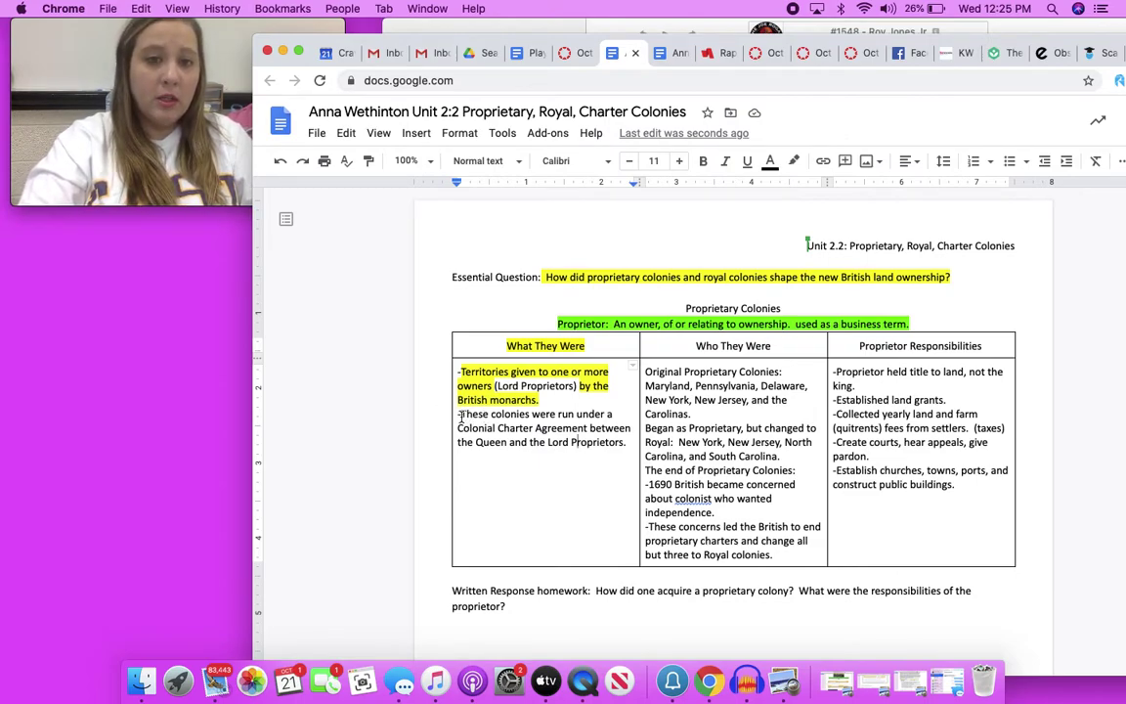
drag(459, 414, 611, 442)
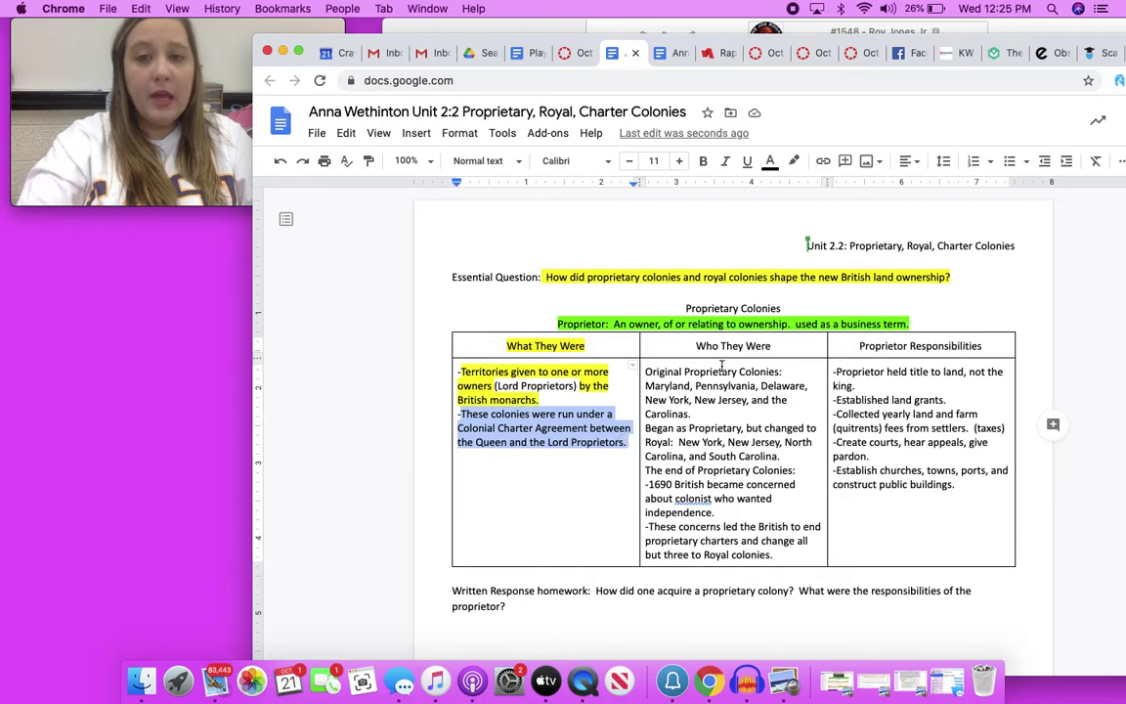
Apply a highlight color to the Colonial Charter Agreement bullet
click(794, 161)
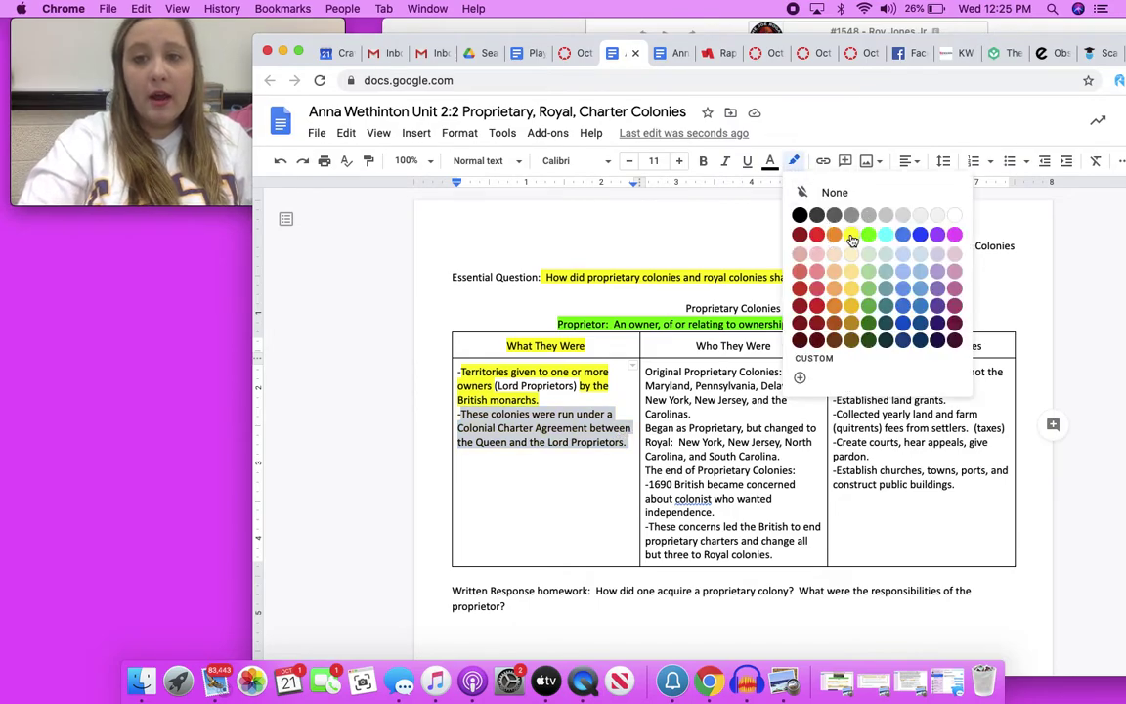
click(850, 235)
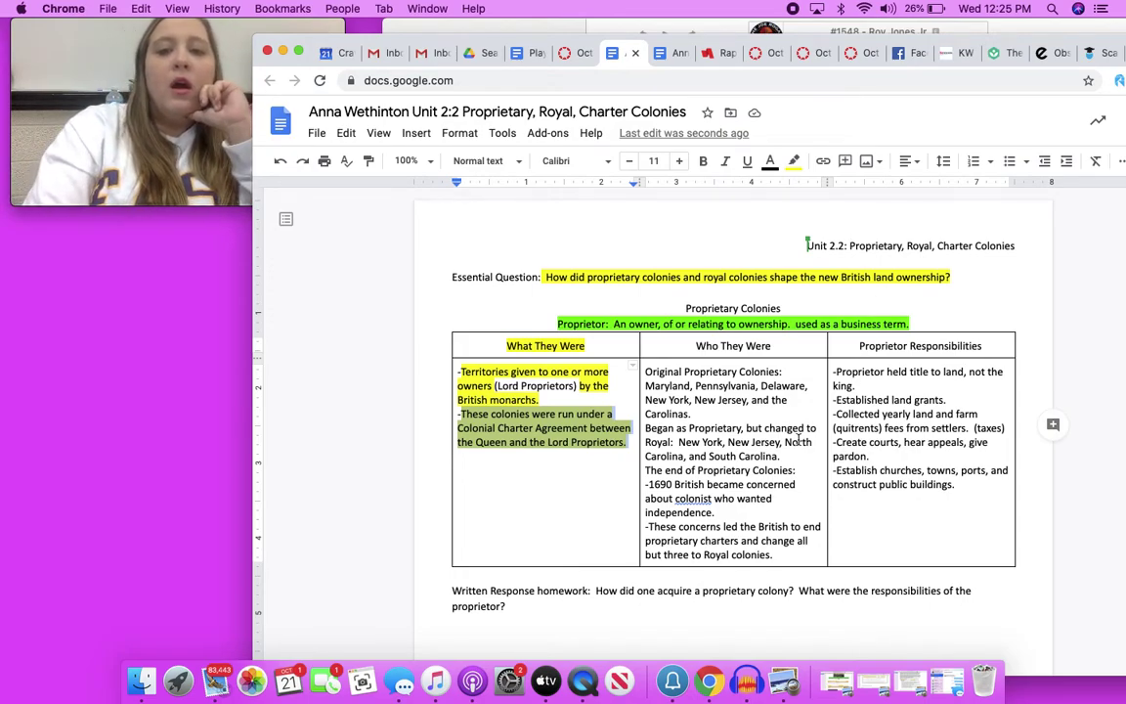
Highlight the 'Who They Were' table heading in yellow to match 'What They Were'
click(775, 350)
drag(775, 348, 660, 345)
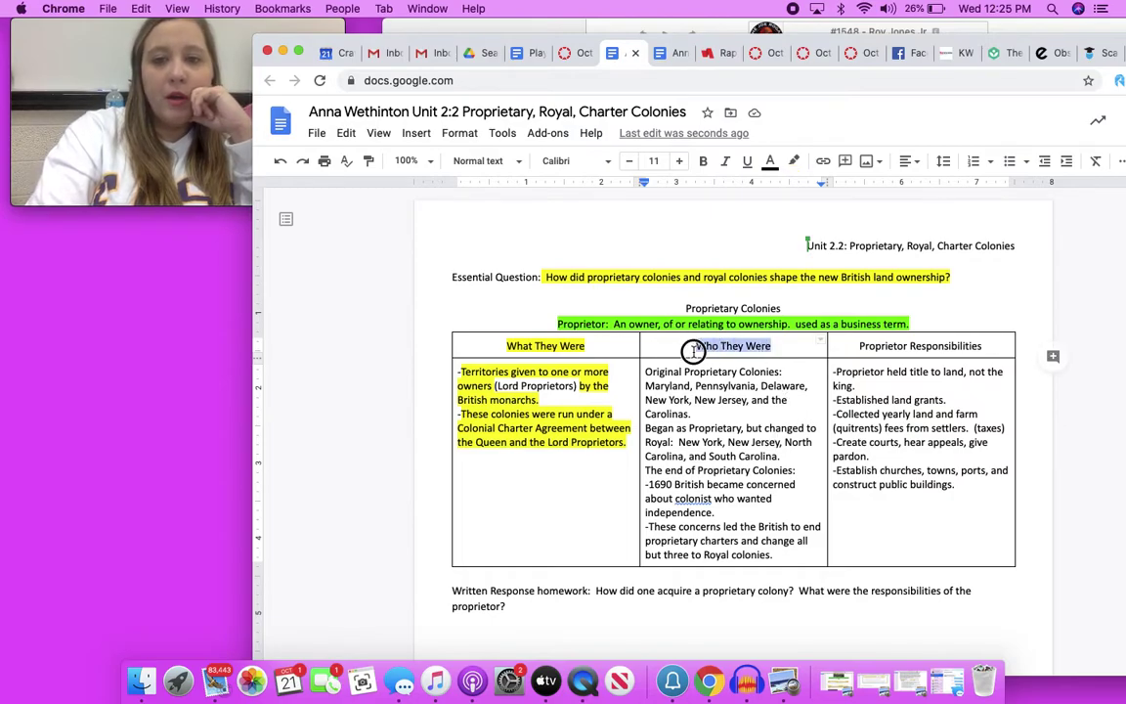
click(795, 163)
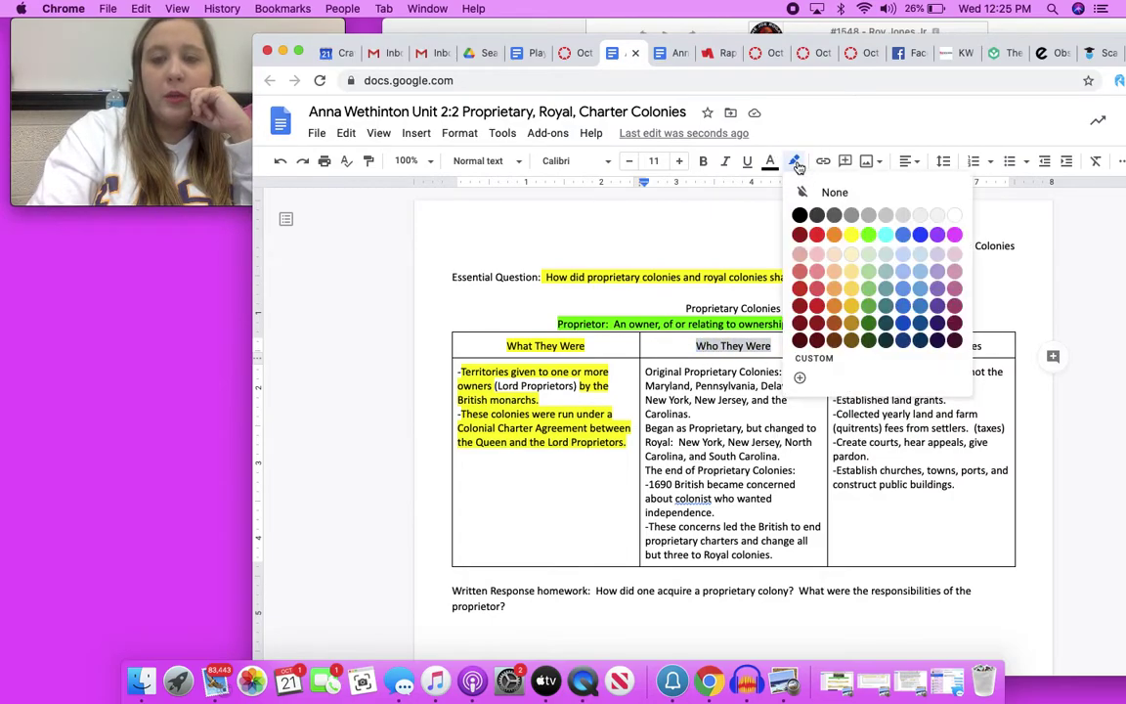
click(768, 227)
click(673, 350)
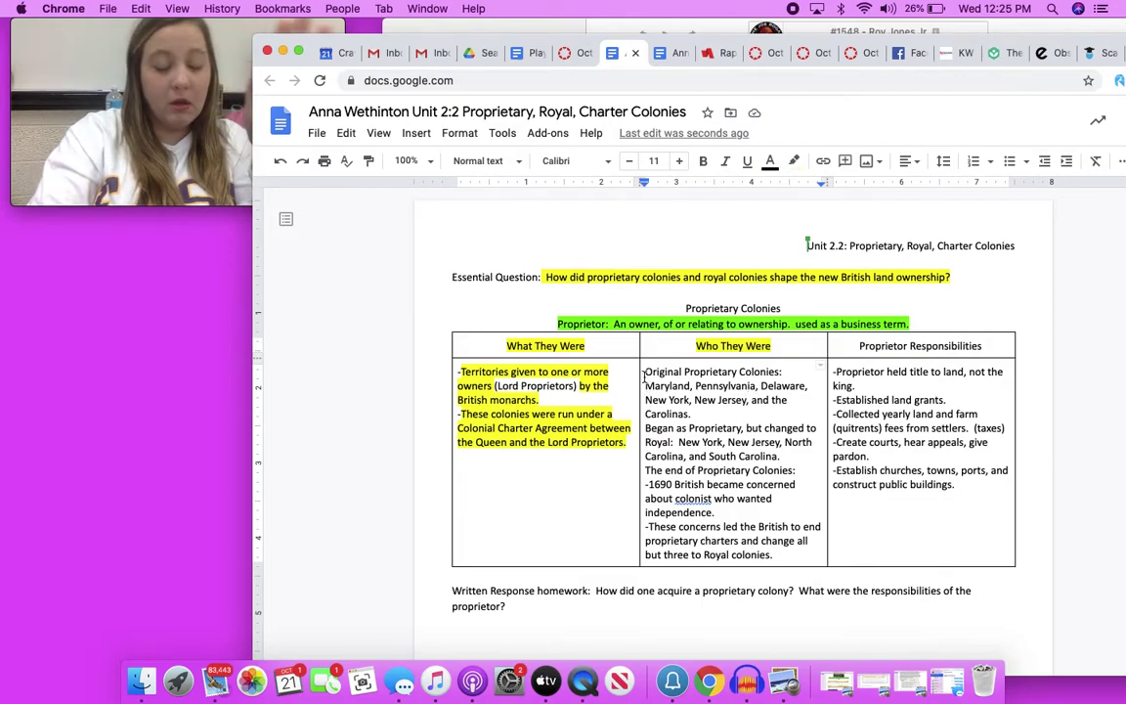
Highlight the Original Proprietary Colonies list, Maryland through the Carolinas, in yellow
drag(644, 372, 719, 412)
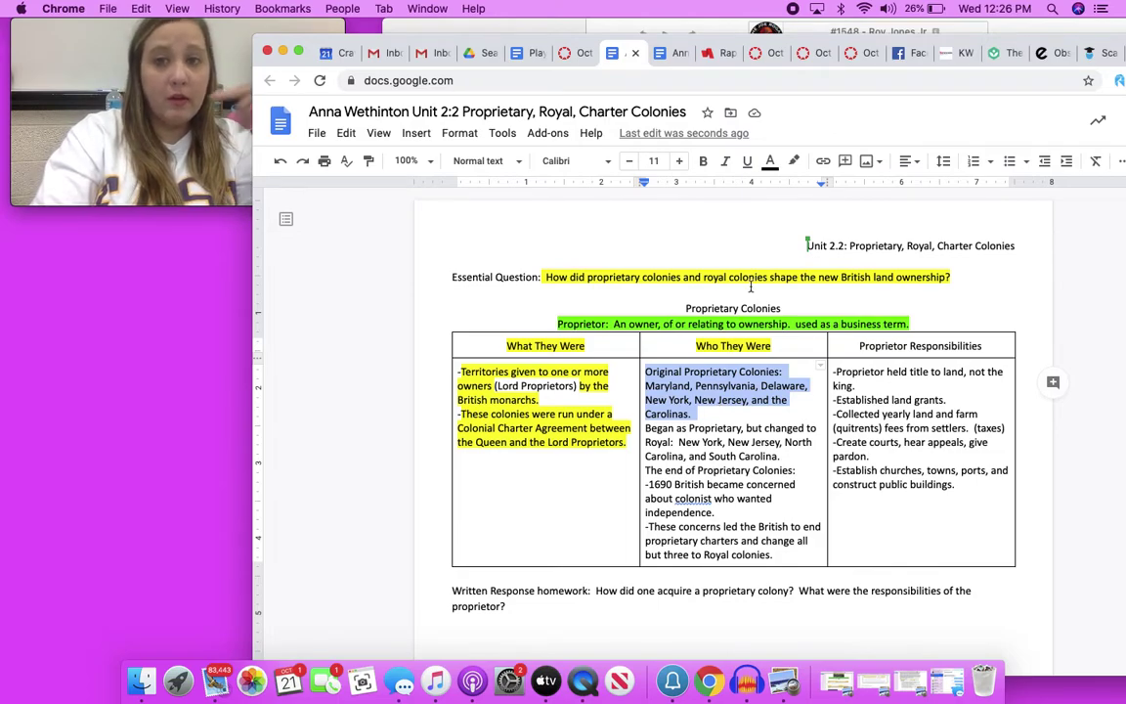
click(793, 161)
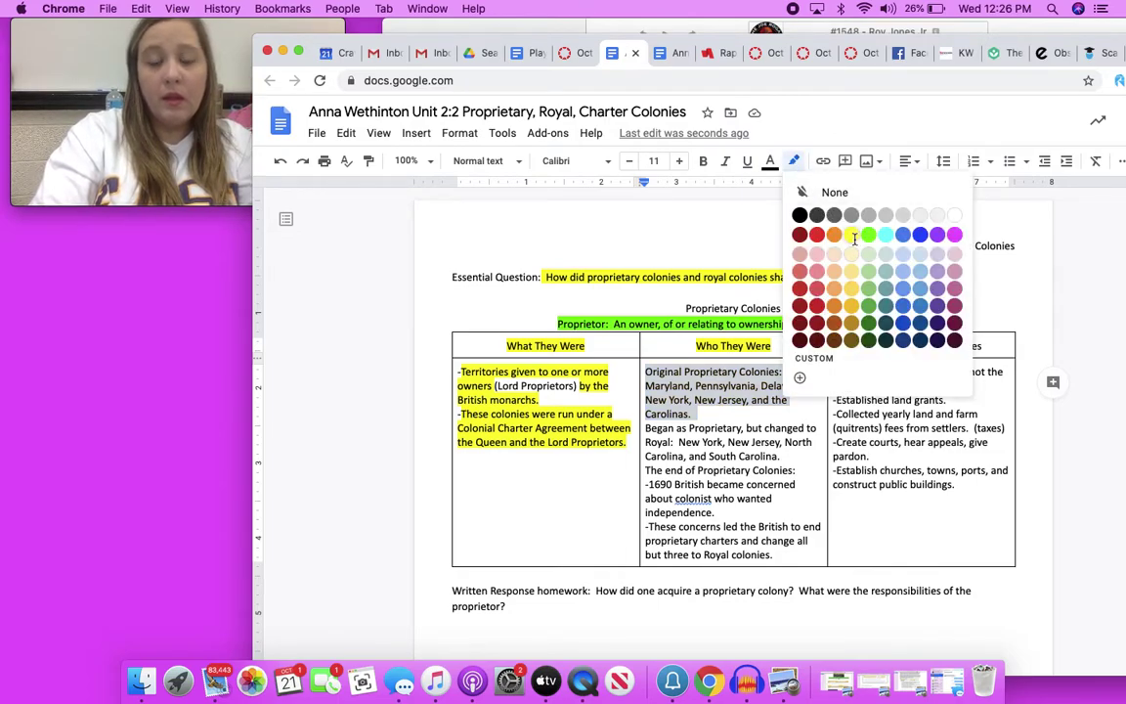
click(852, 235)
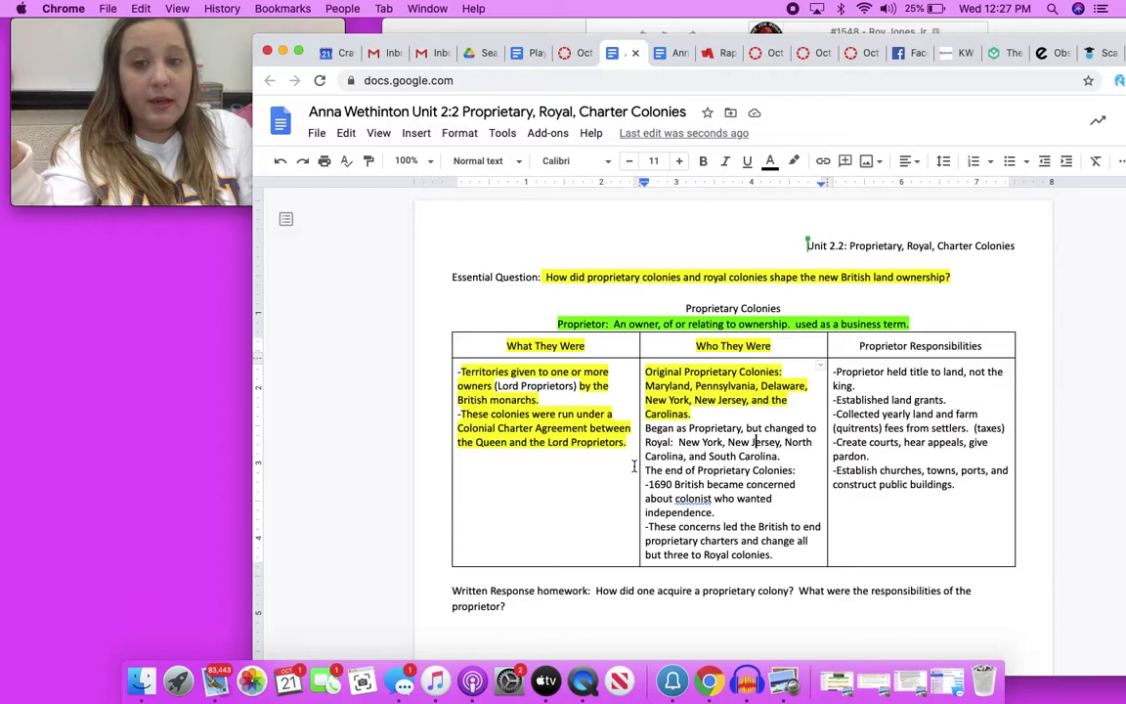
drag(644, 471, 725, 511)
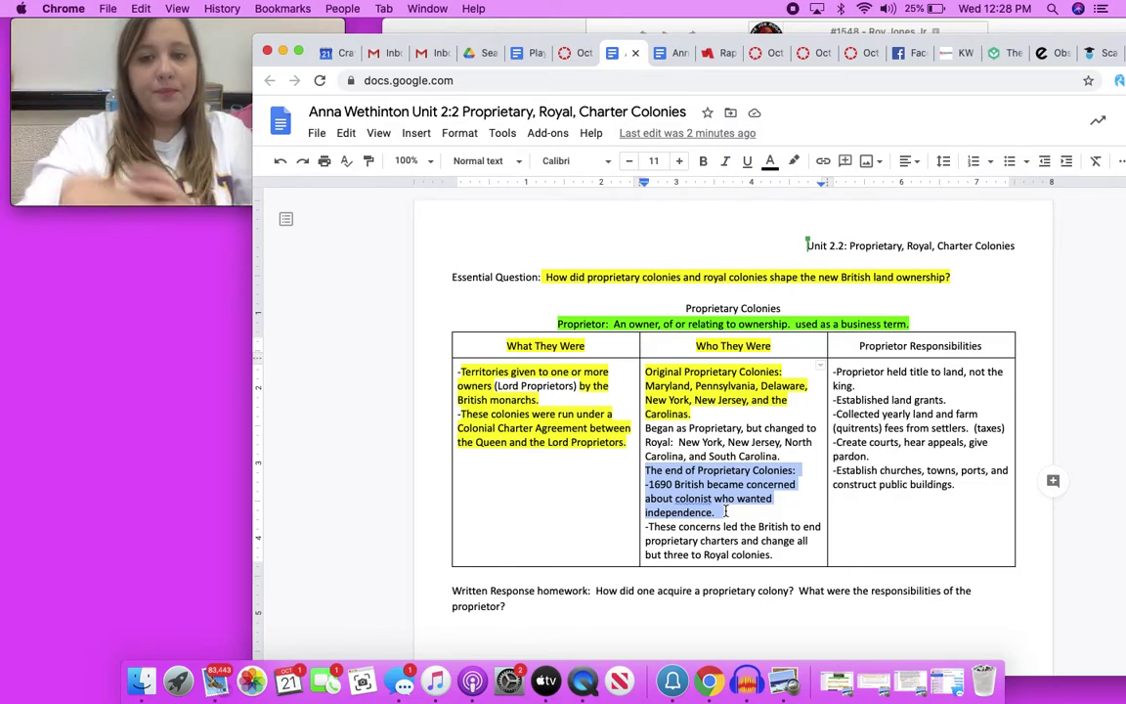
Apply yellow highlight to the selected 'The end of Proprietary Colonies' passage about 1690 concerns
click(793, 160)
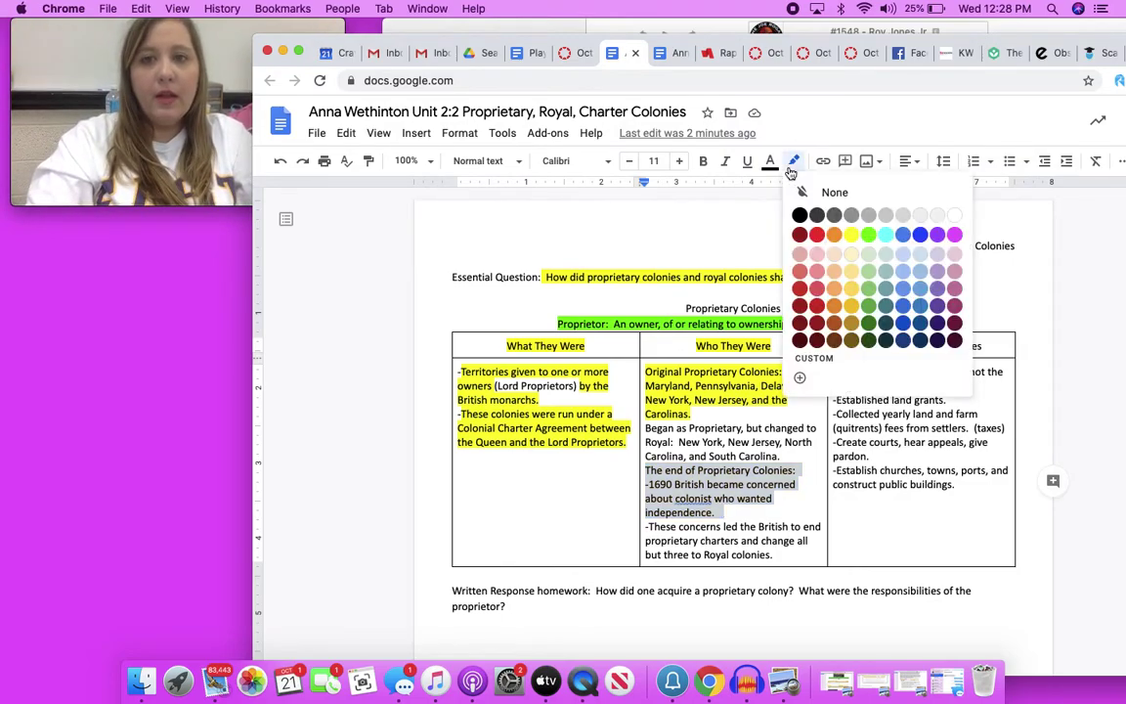
click(850, 234)
click(696, 541)
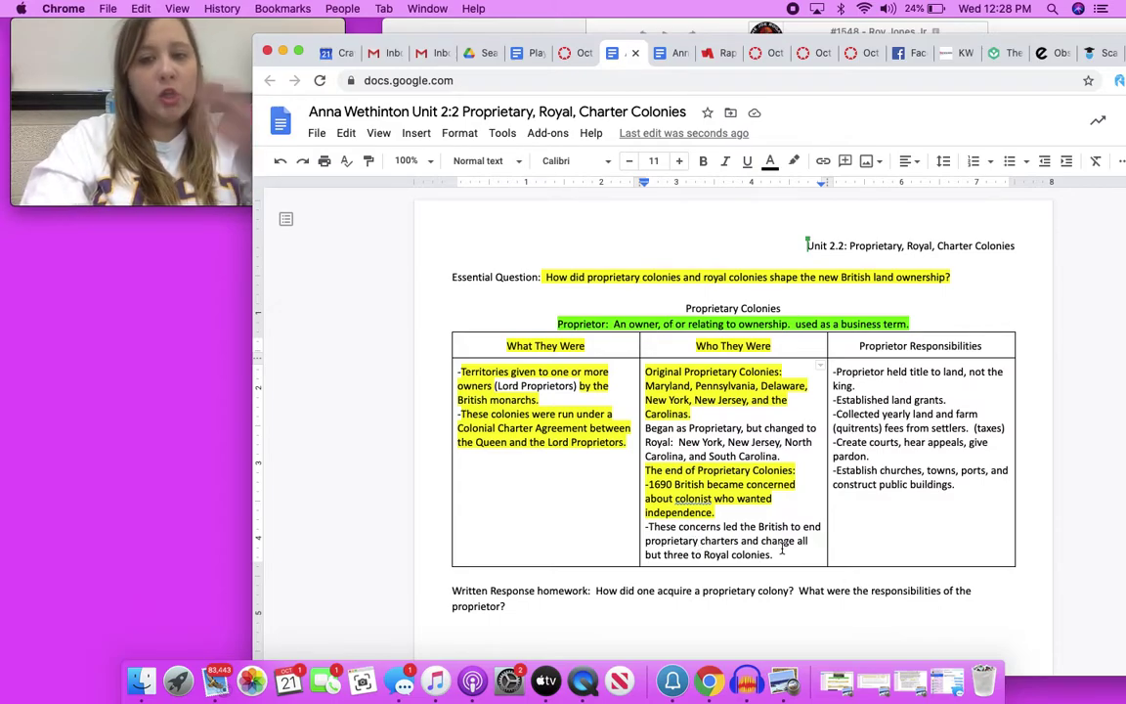
Highlight the bullet about ending proprietary charters and creating Royal colonies in yellow
drag(778, 554, 650, 527)
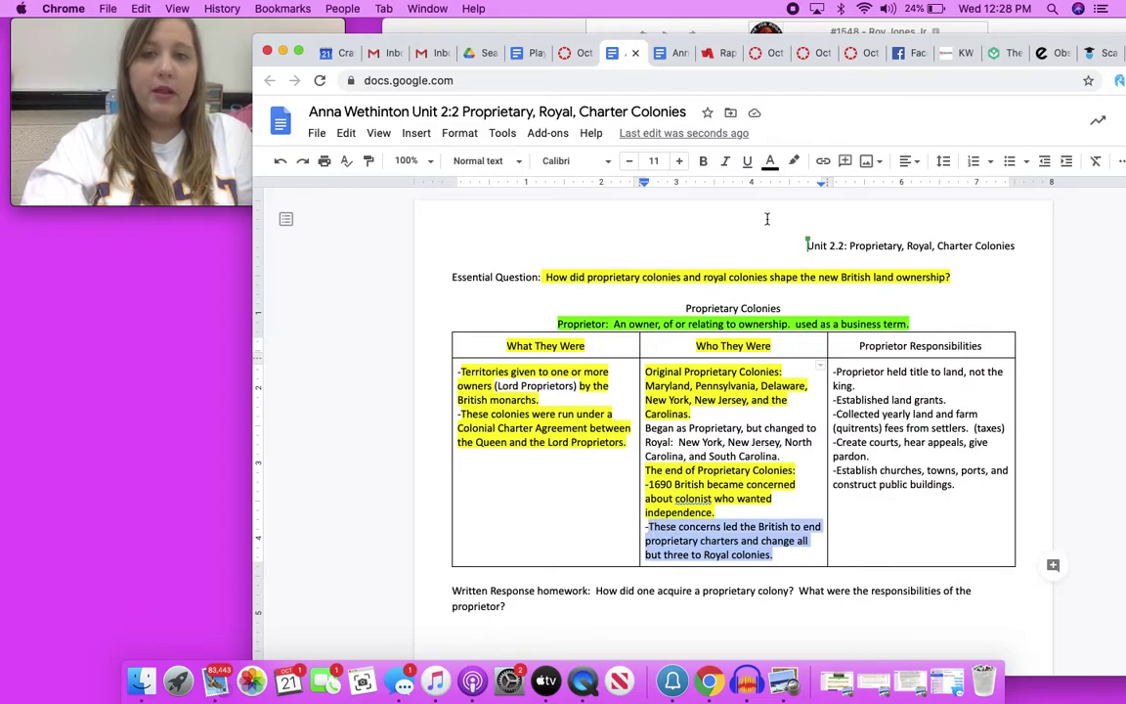
click(790, 164)
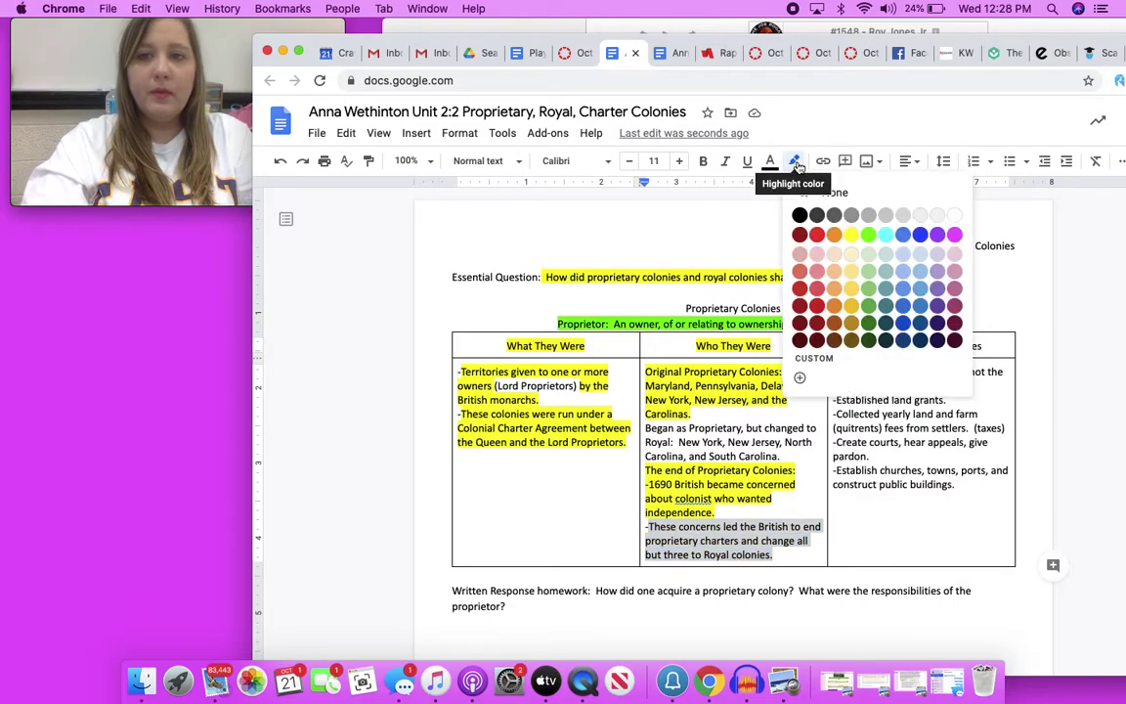
click(852, 235)
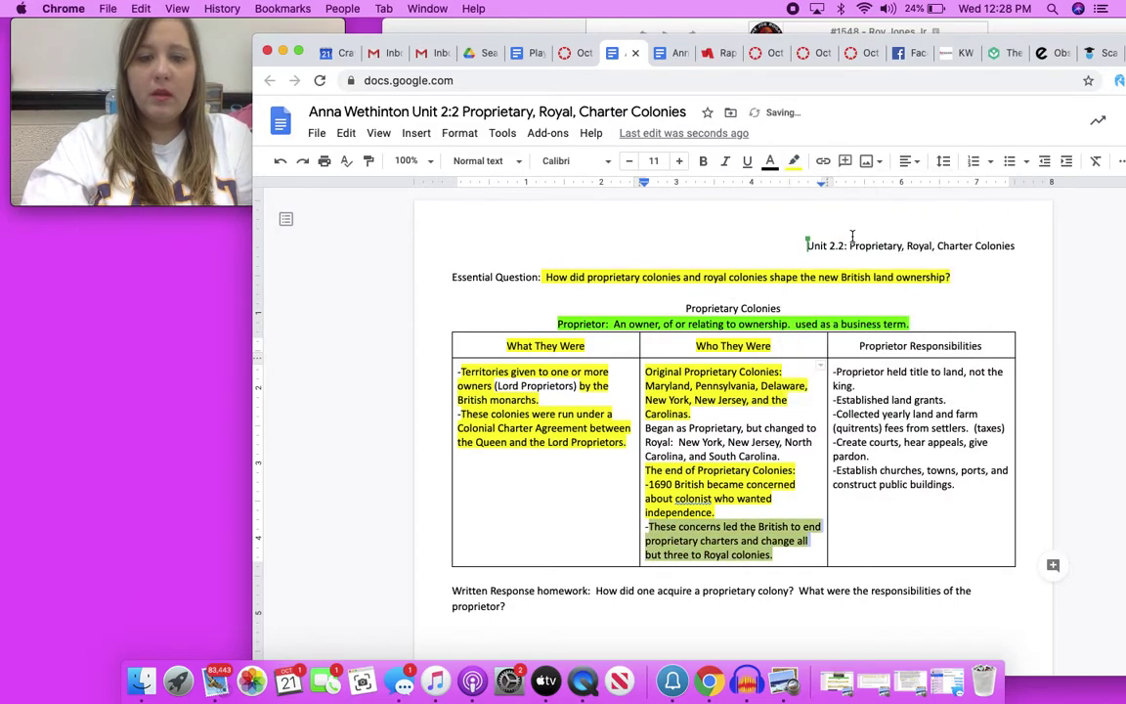
click(887, 436)
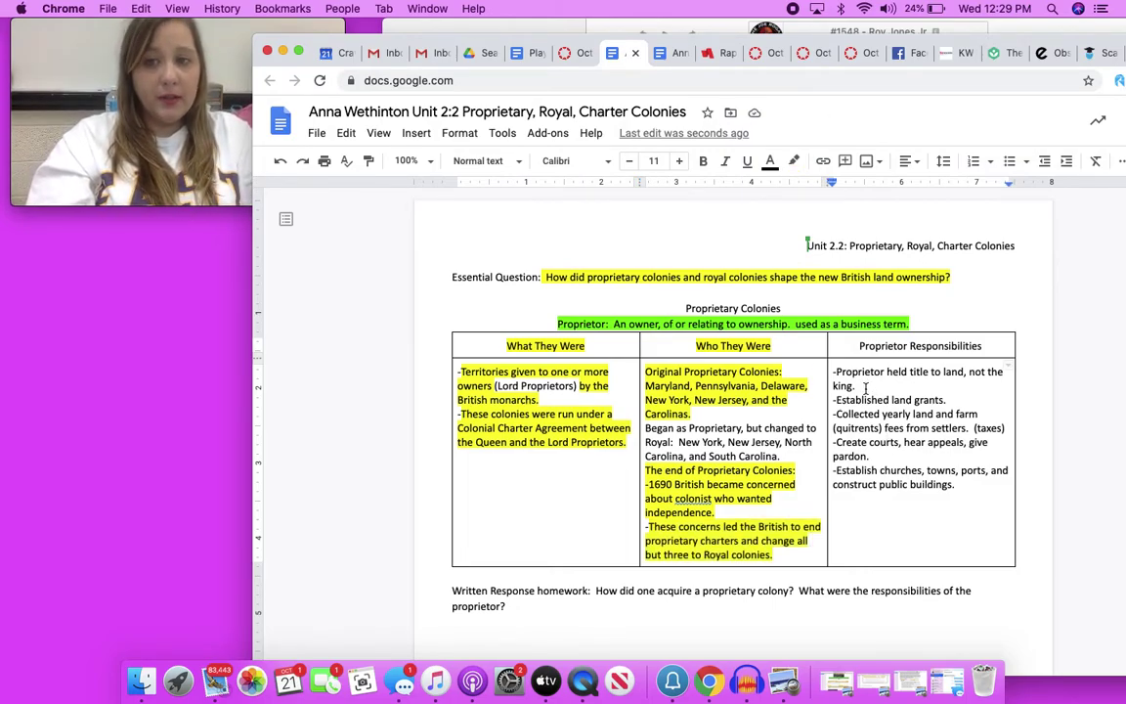
Select lines in the Proprietor Responsibilities column, ending on the yearly fees phrase
drag(858, 387, 838, 372)
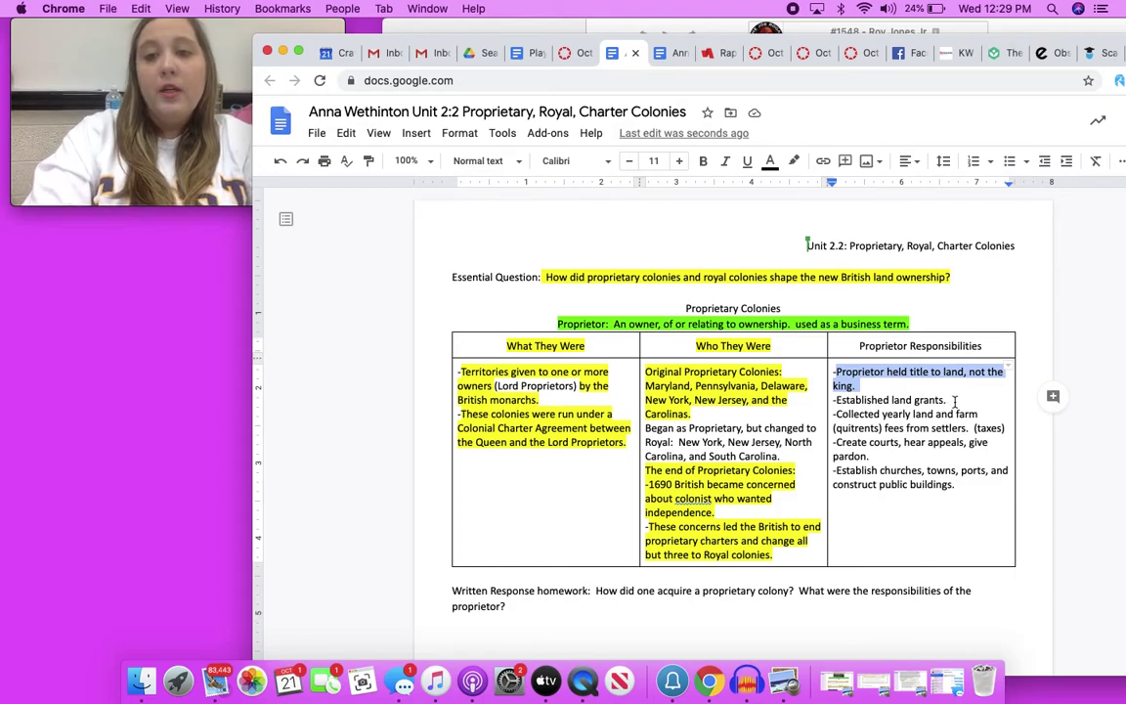
click(958, 399)
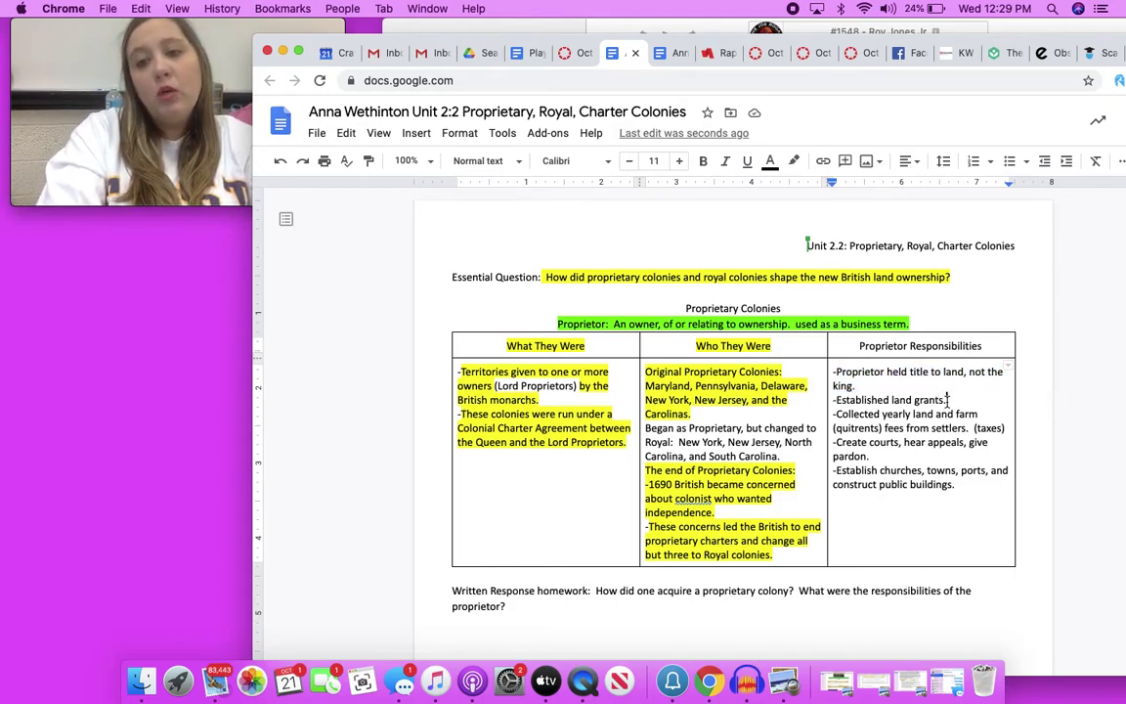
drag(953, 398, 838, 407)
click(838, 407)
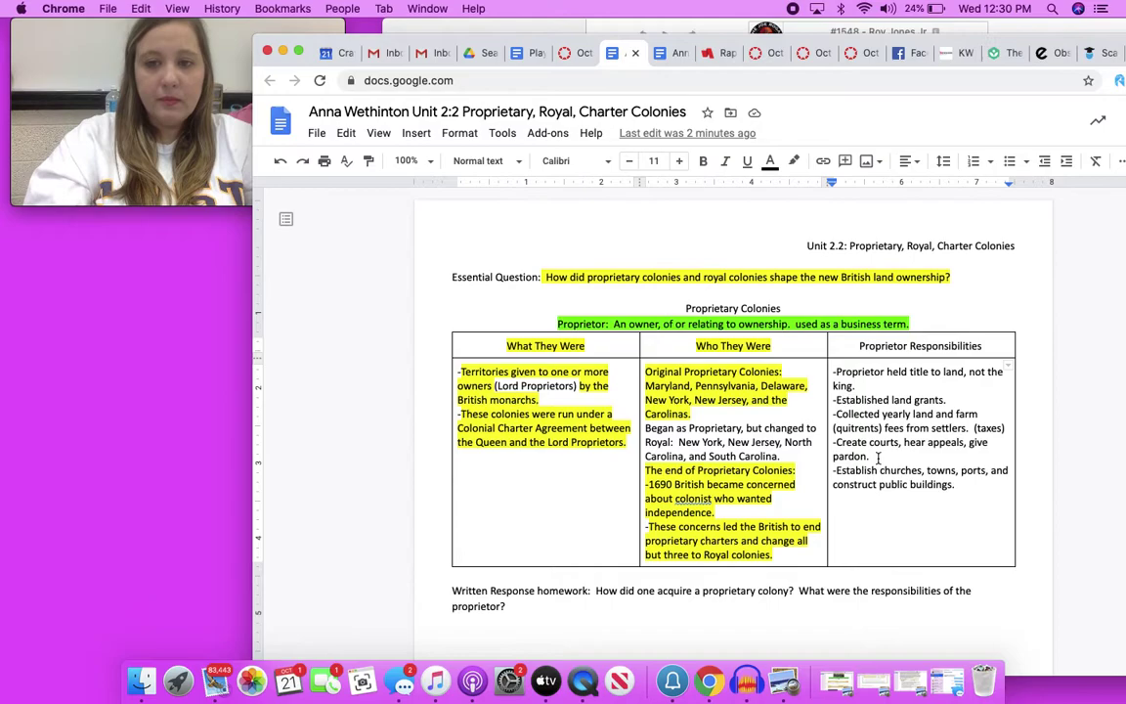
drag(878, 457, 977, 419)
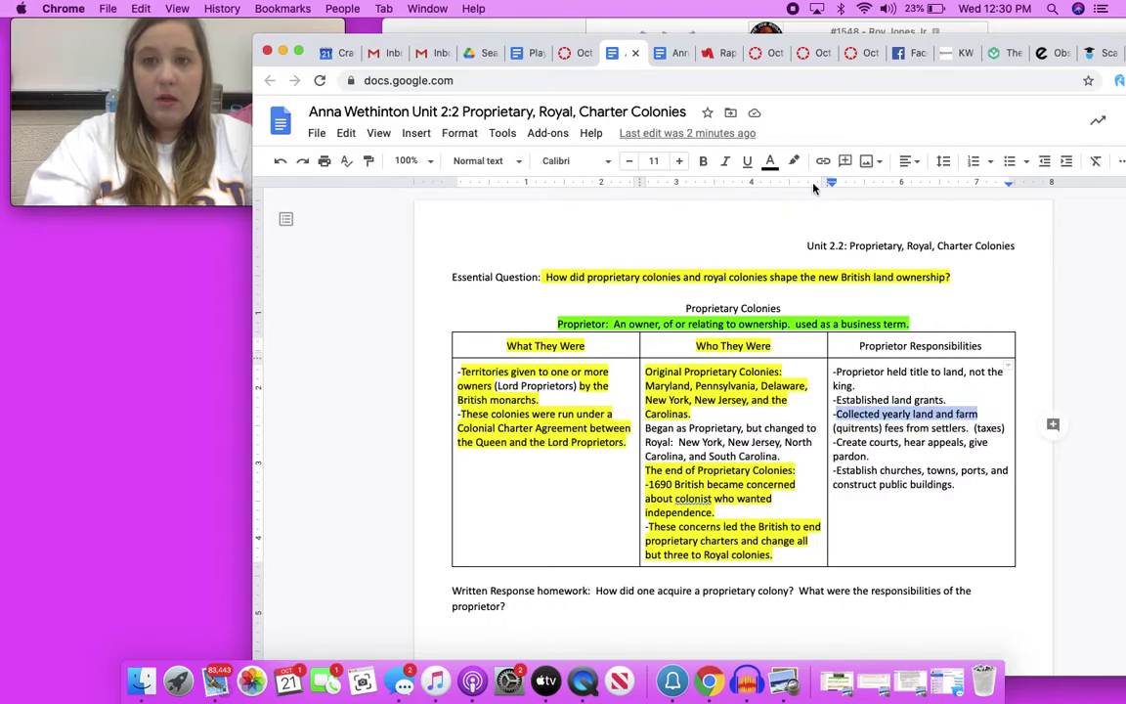
Highlight the 'Collected yearly land and farm' fees phrase and '(taxes)' in yellow
click(794, 162)
click(854, 241)
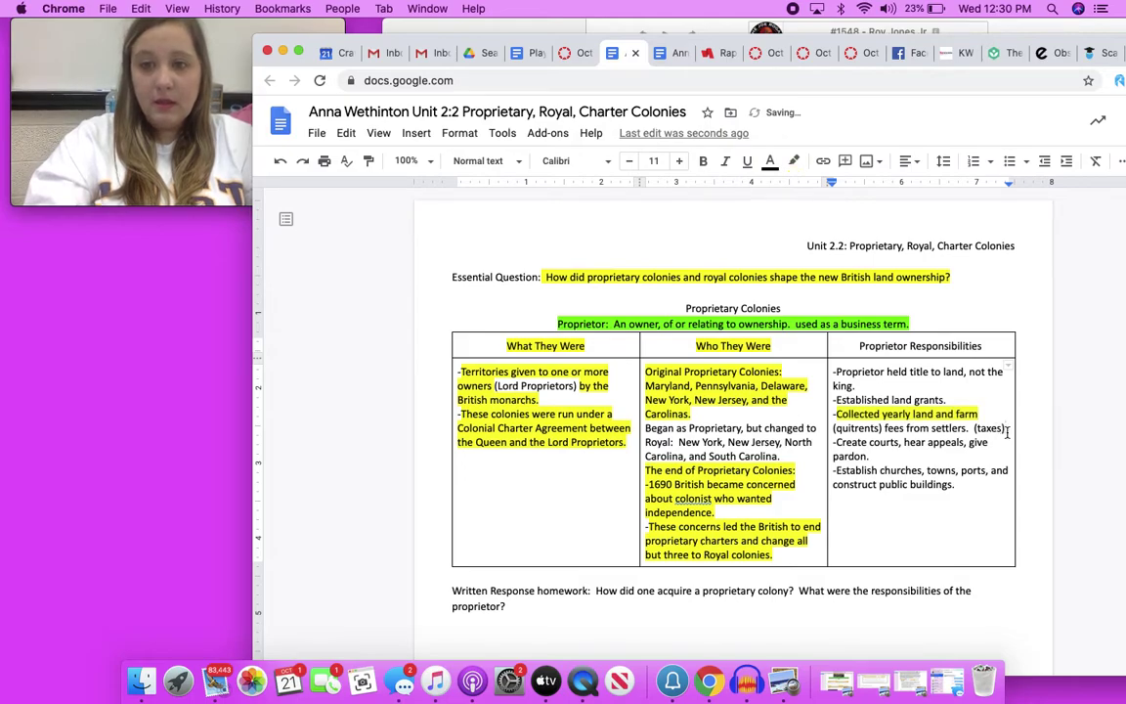
drag(1007, 430, 973, 428)
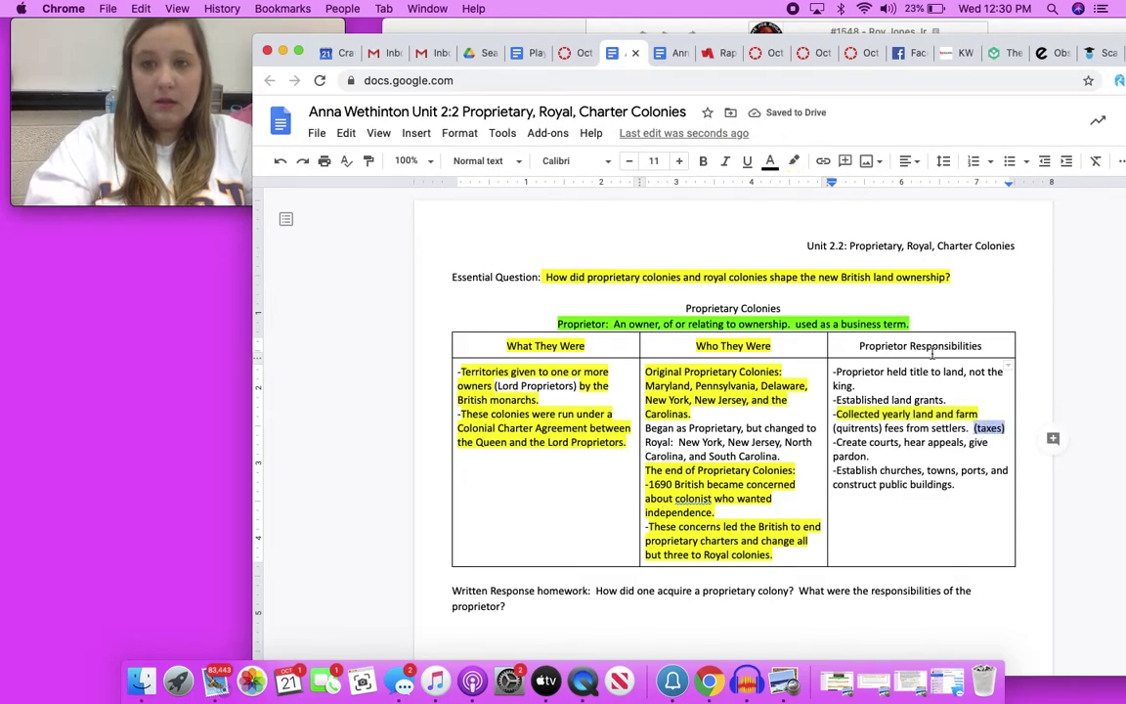
click(792, 160)
click(854, 241)
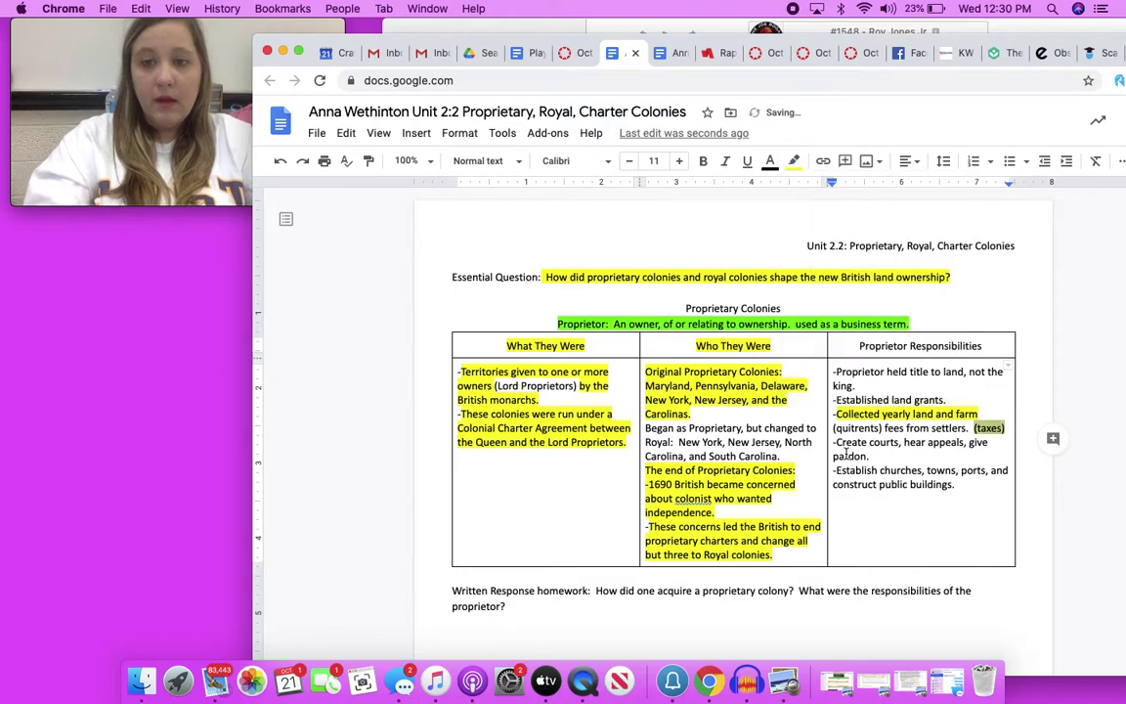
Highlight the bullet on creating courts, hearing appeals and granting pardons in yellow
drag(837, 442, 908, 460)
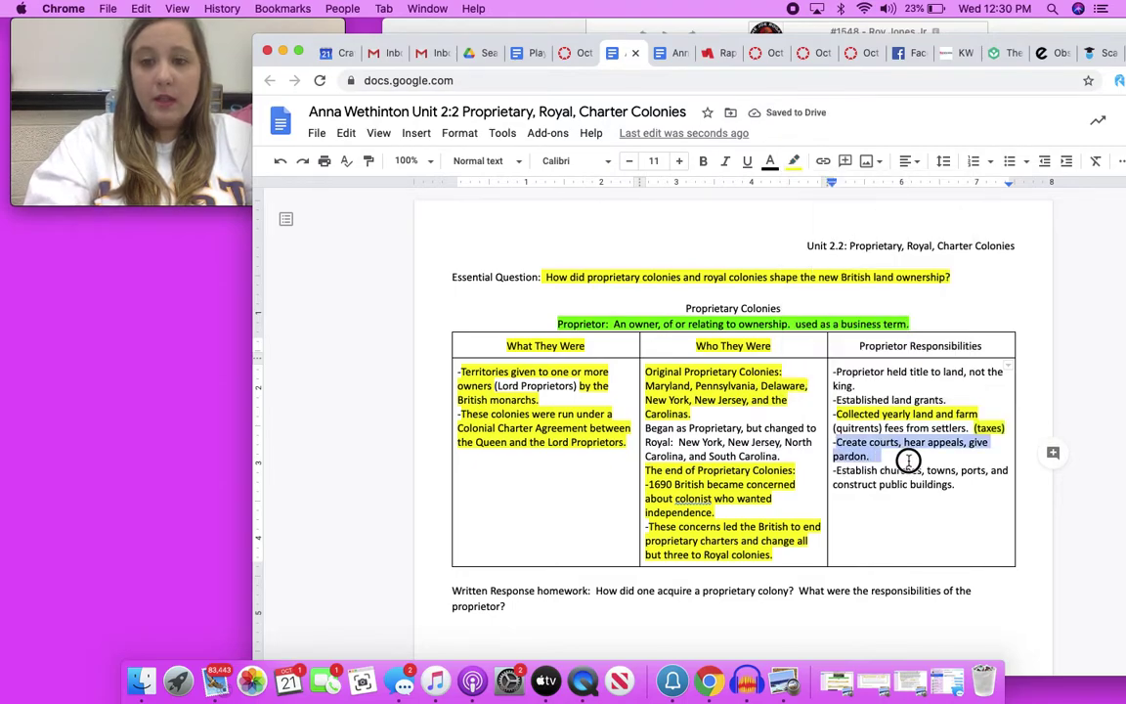
click(794, 160)
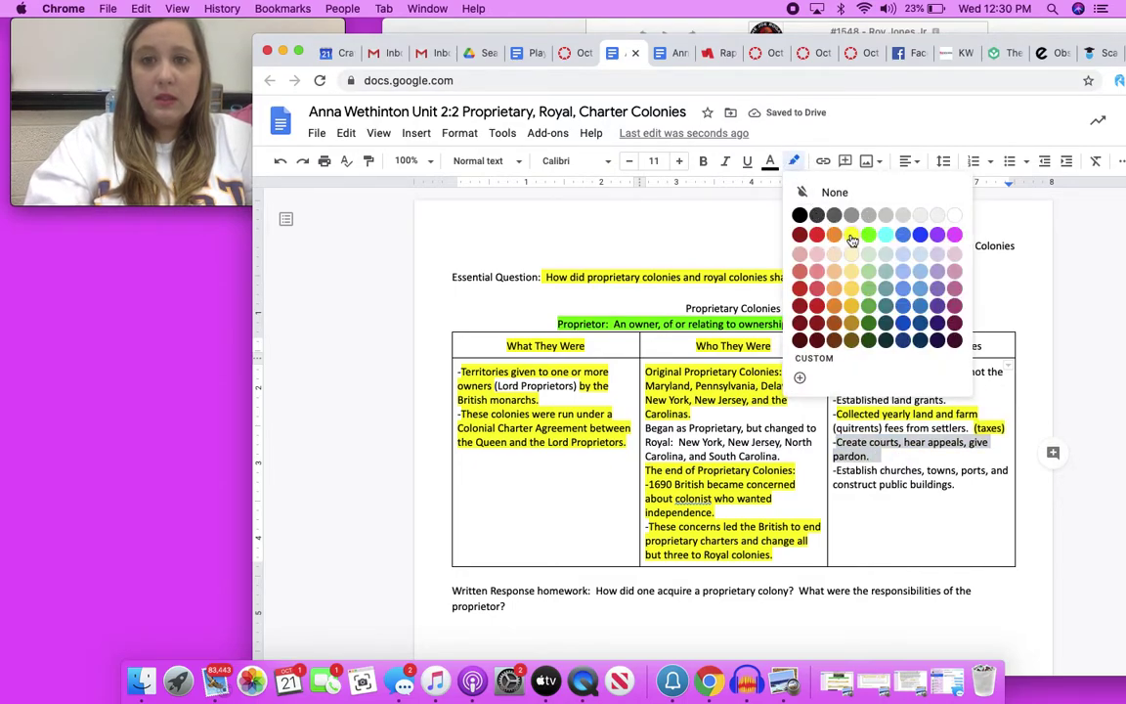
click(851, 236)
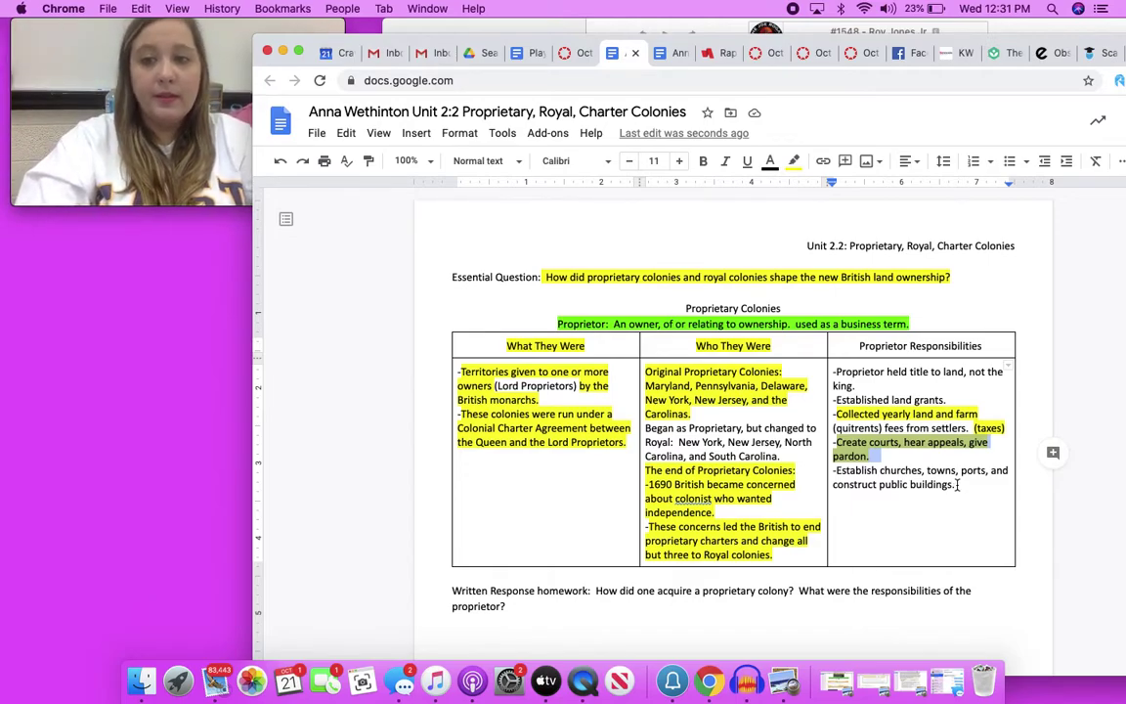
Highlight the bullet on establishing churches, towns and public buildings in yellow
drag(955, 484, 832, 471)
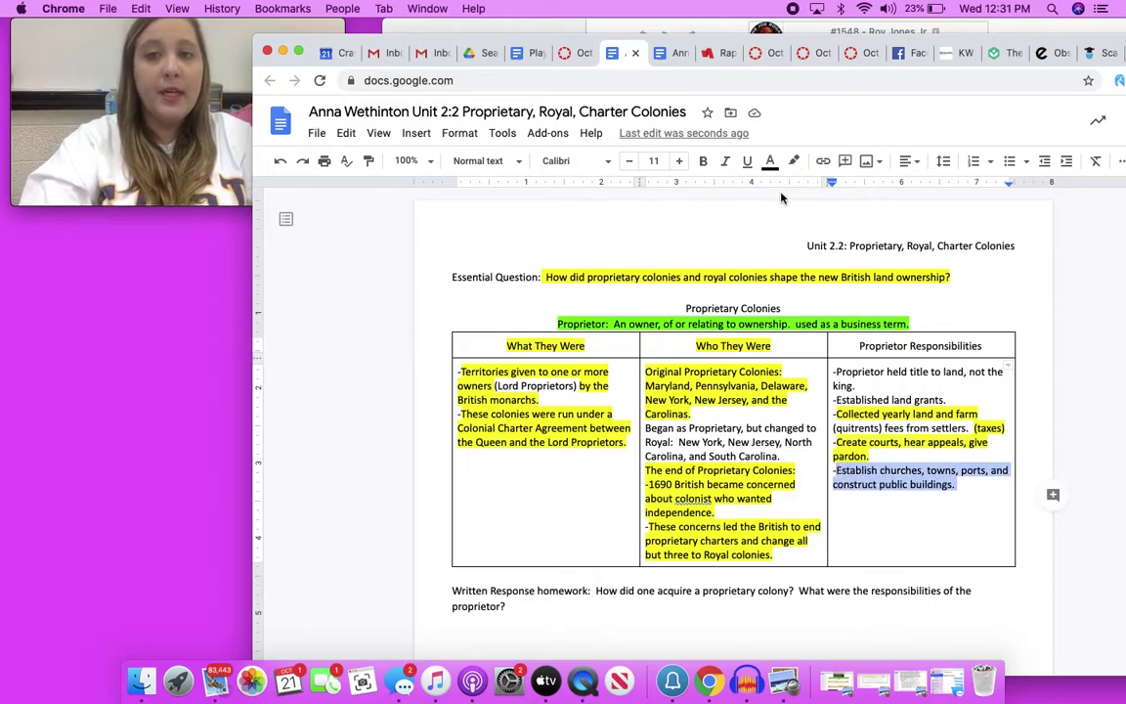
click(794, 161)
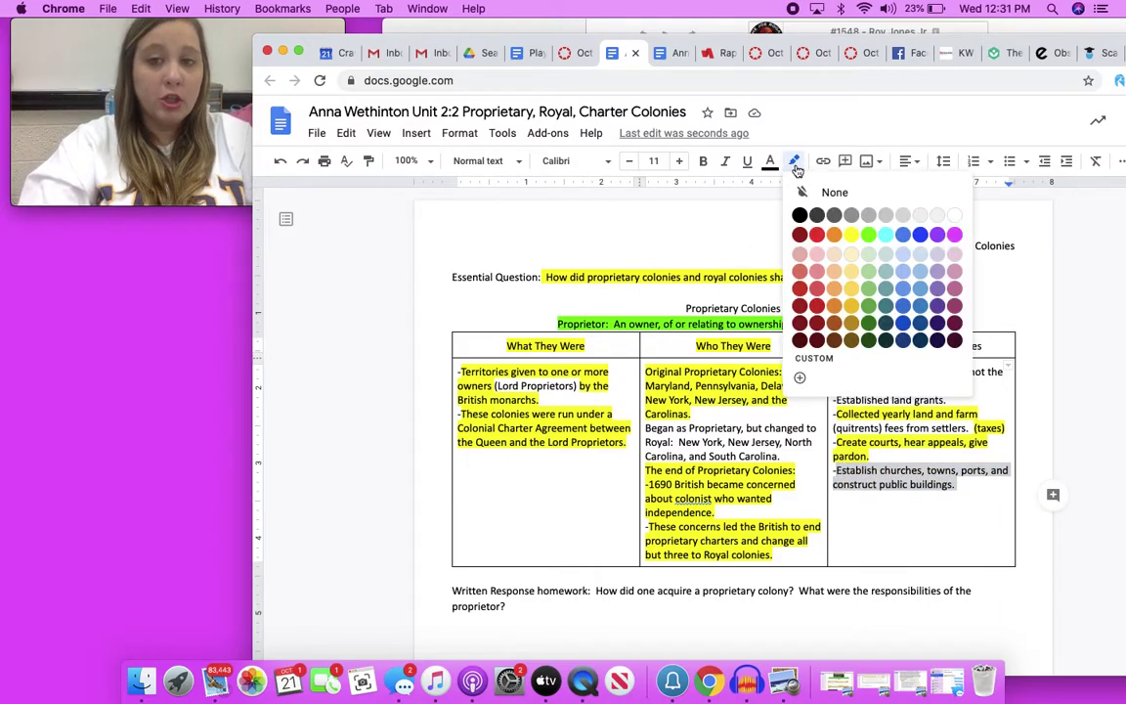
click(851, 236)
click(377, 429)
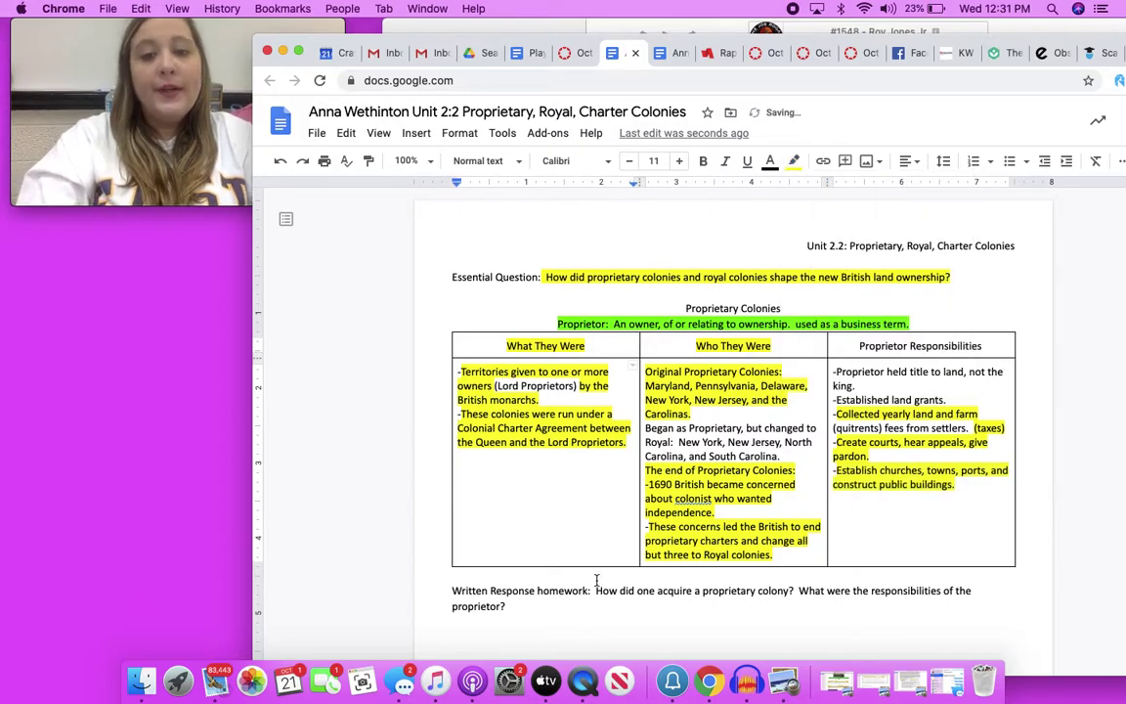
Highlight the written response homework question in yellow
scroll(597, 578, down, 1)
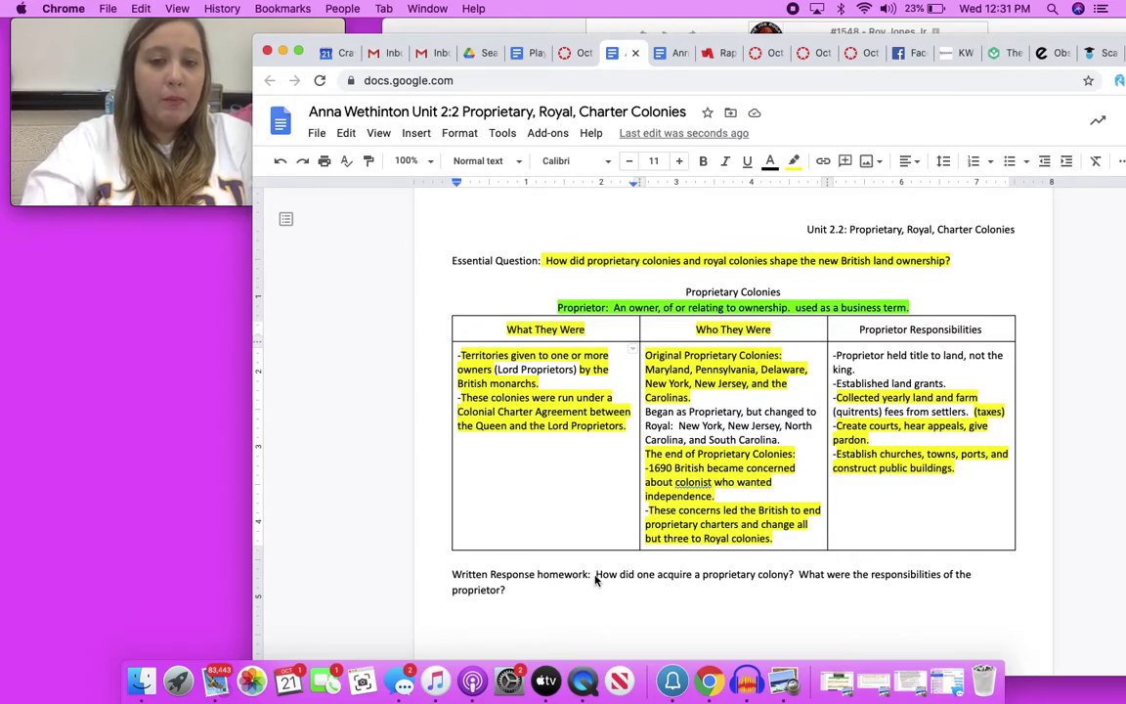
drag(596, 580, 508, 590)
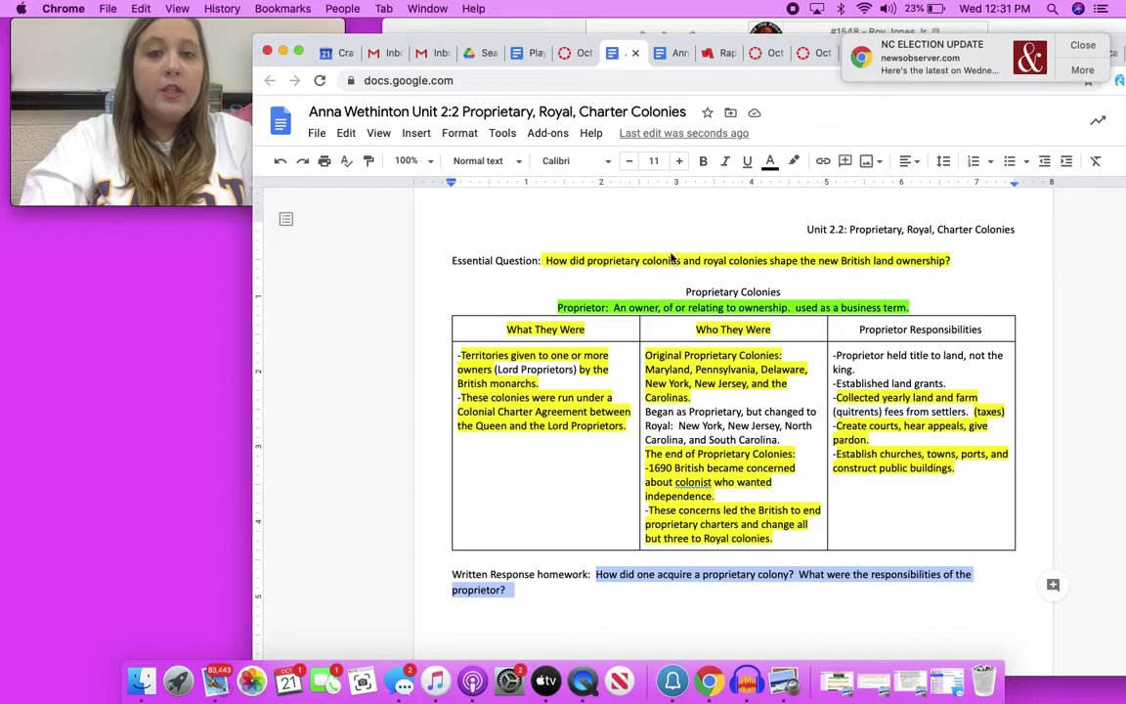
click(794, 169)
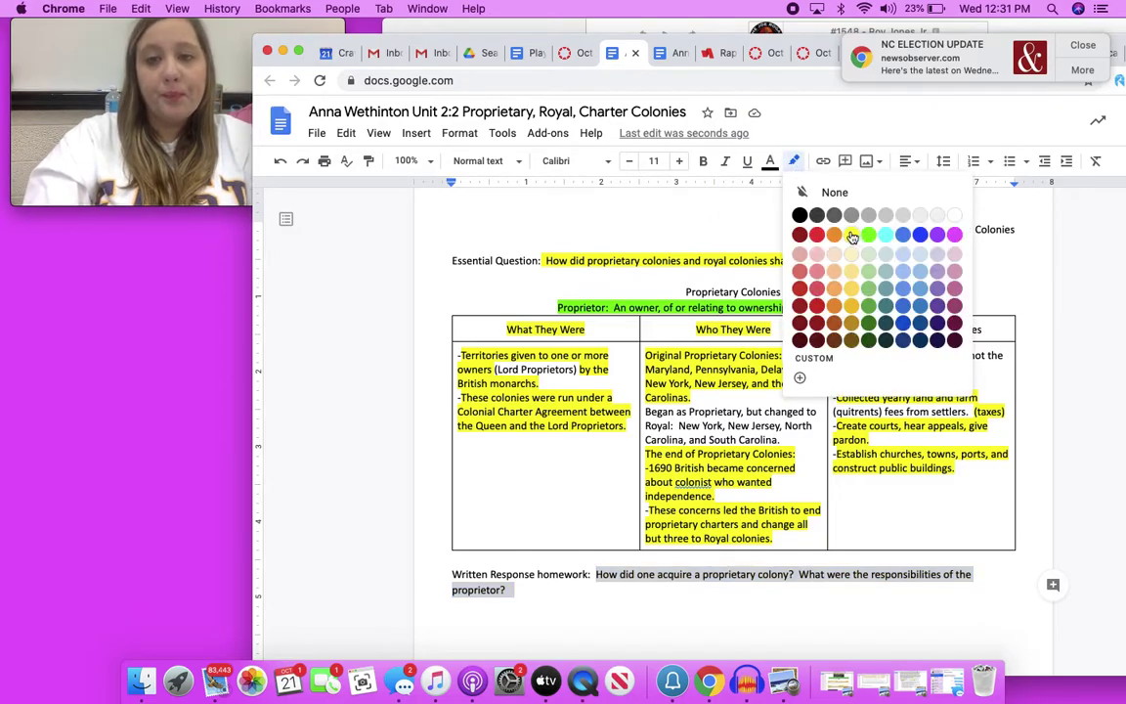
click(767, 210)
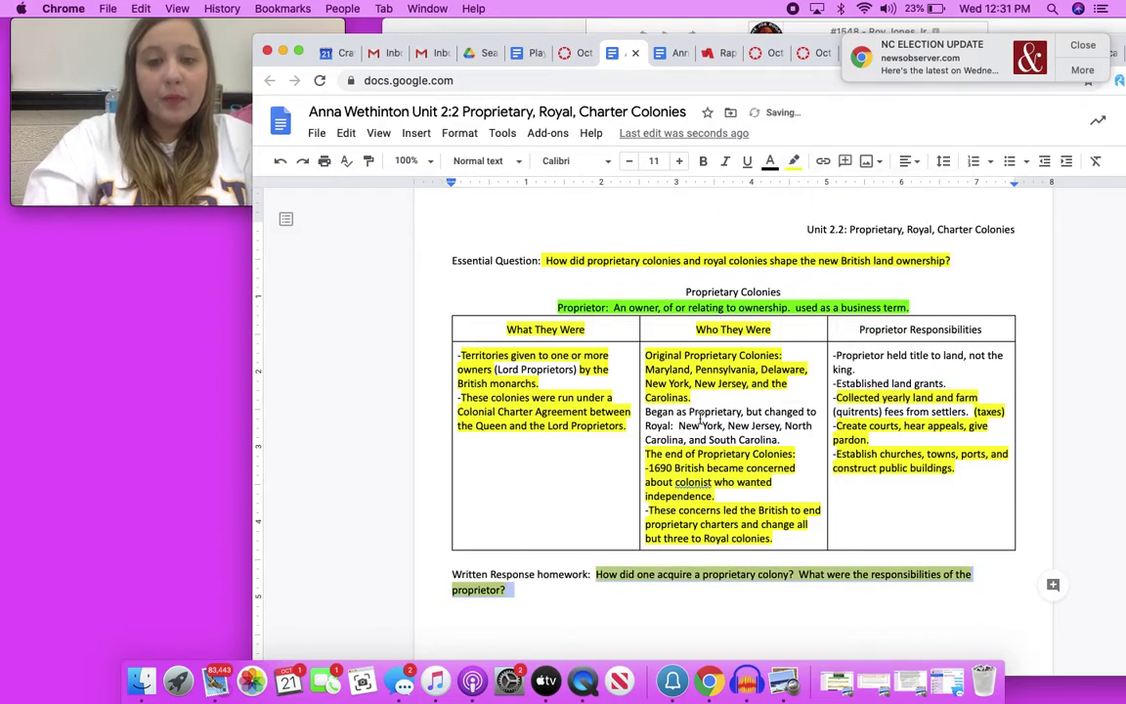
click(590, 584)
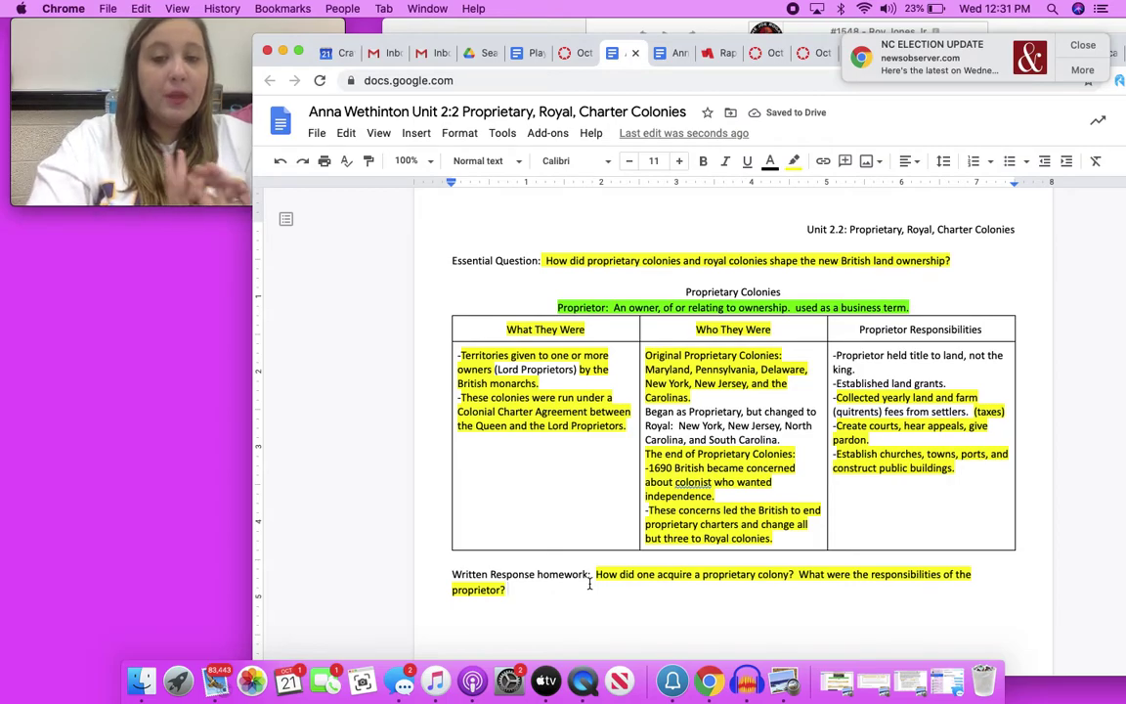